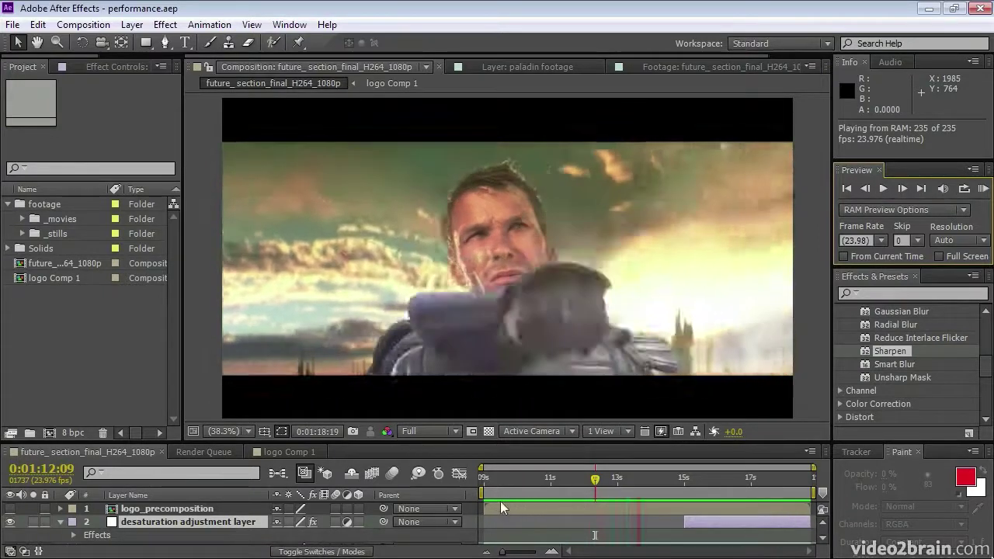
Stop the cached preview playback at 0:01:12:09.
key(space)
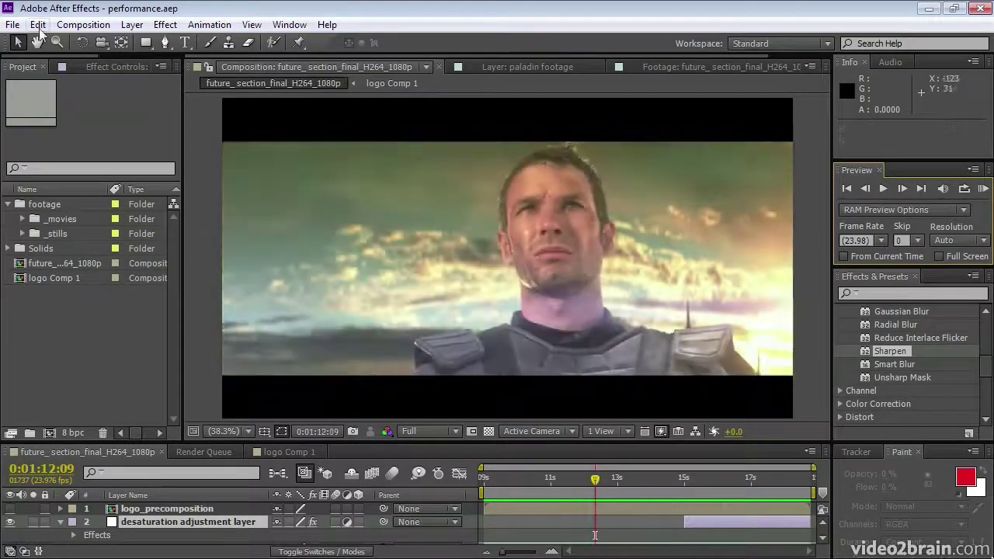
Purge all memory via Edit > Purge > All Memory and start a fresh RAM preview.
click(39, 25)
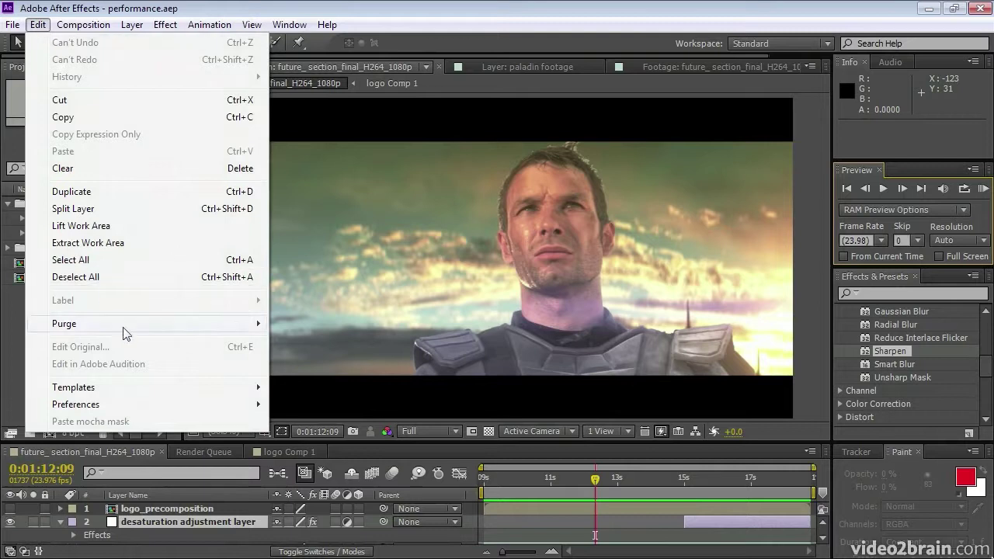
mouse_move(65, 324)
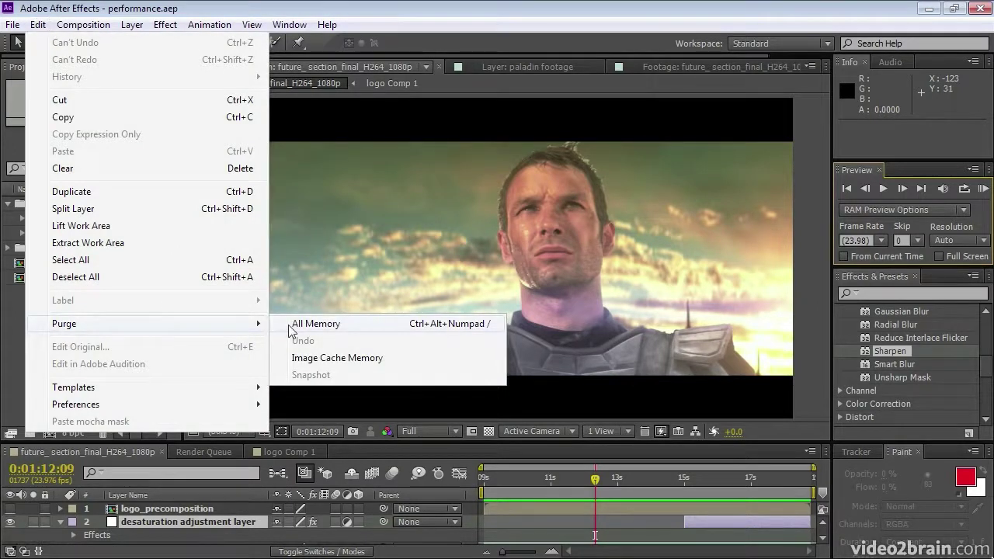
click(288, 325)
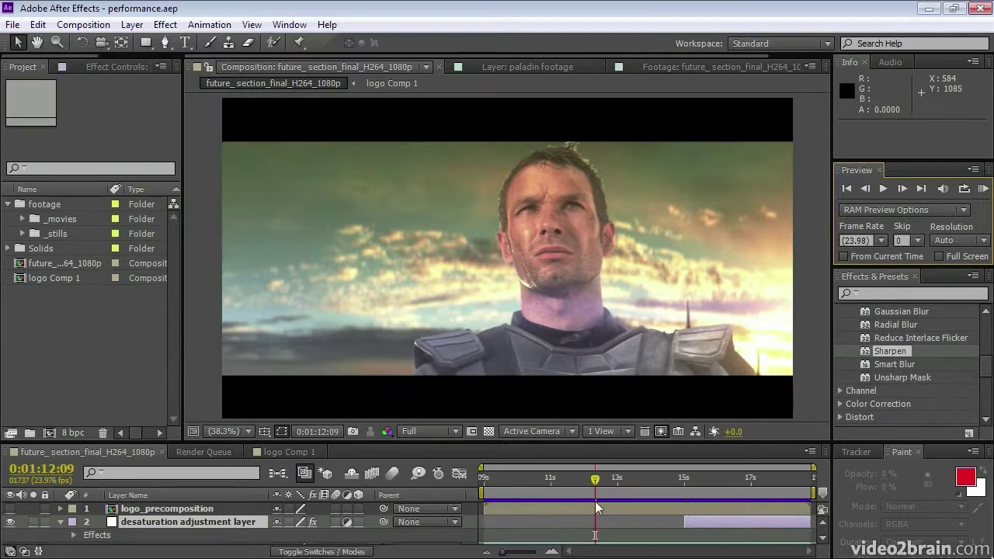
click(983, 188)
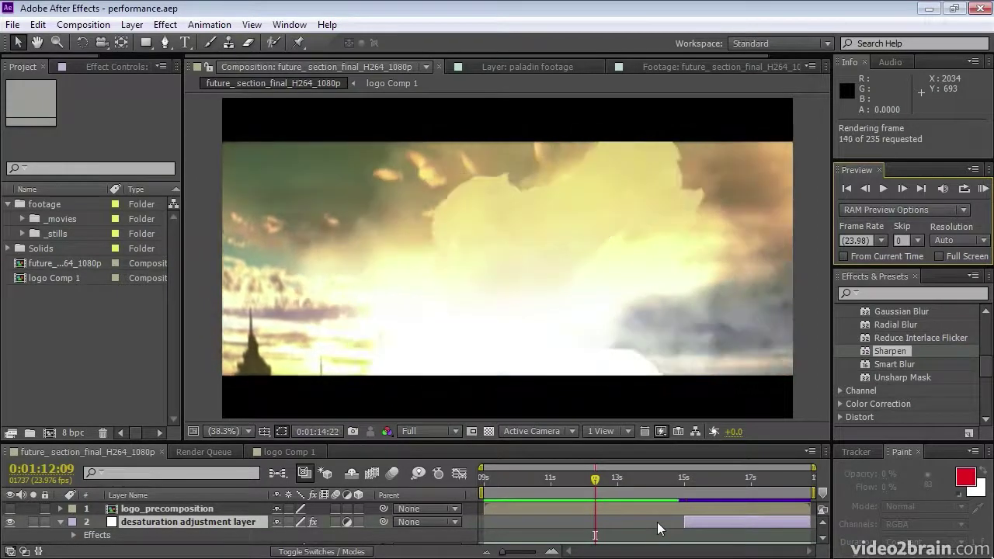
Stop the preview, move to logo Comp 1, and browse the Composition menu's background caching commands.
key(shift+Escape)
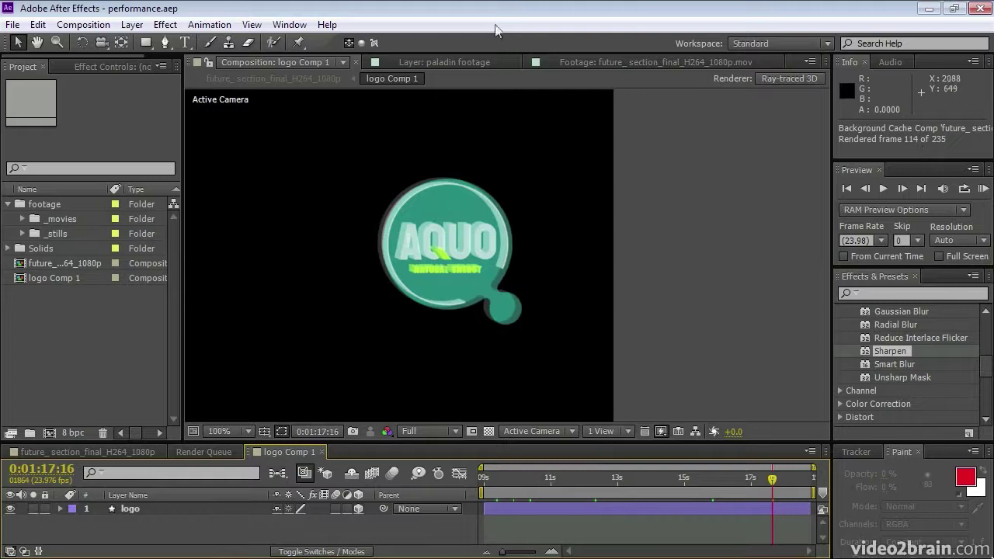
click(84, 24)
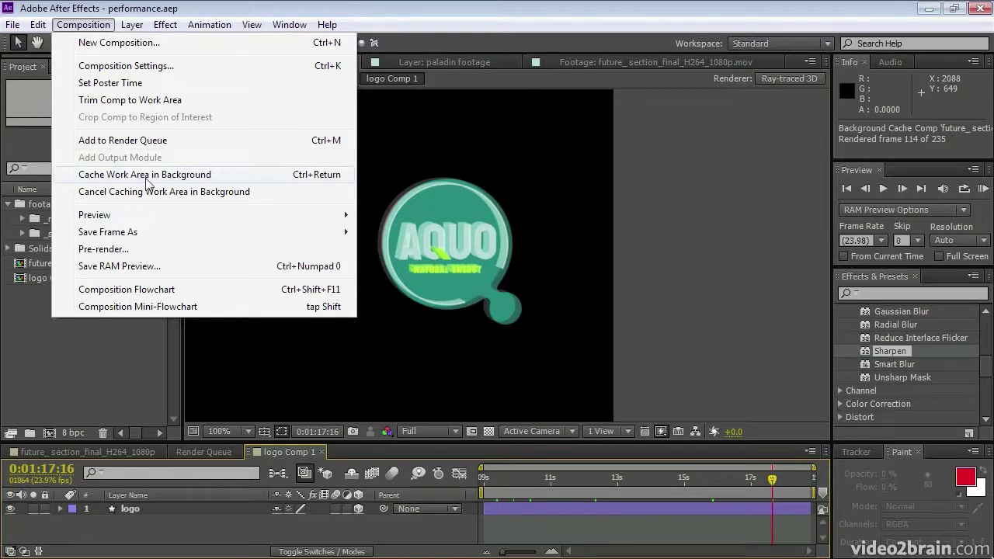
click(69, 9)
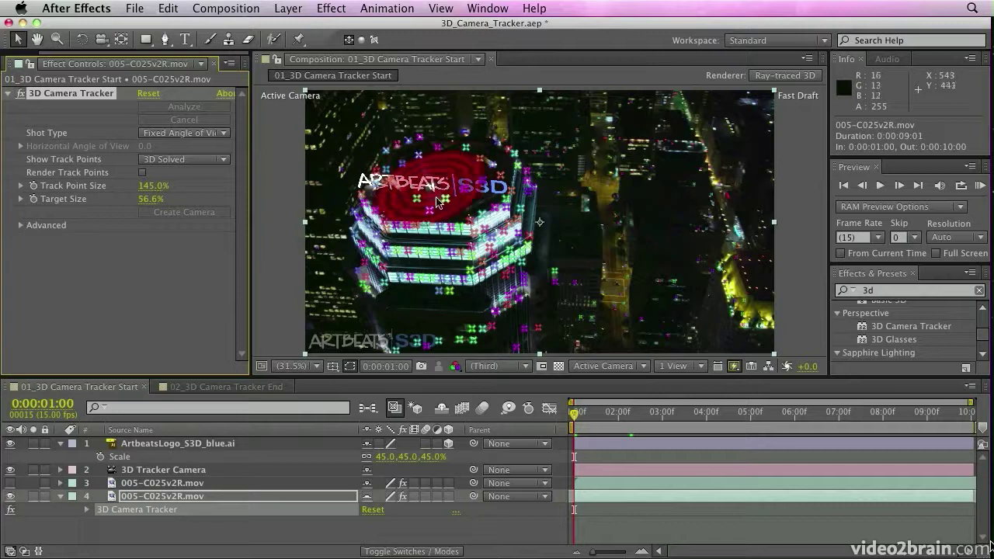
Play to 0:00:03:13 and select about eight rooftop track points as the tracker target.
key(space)
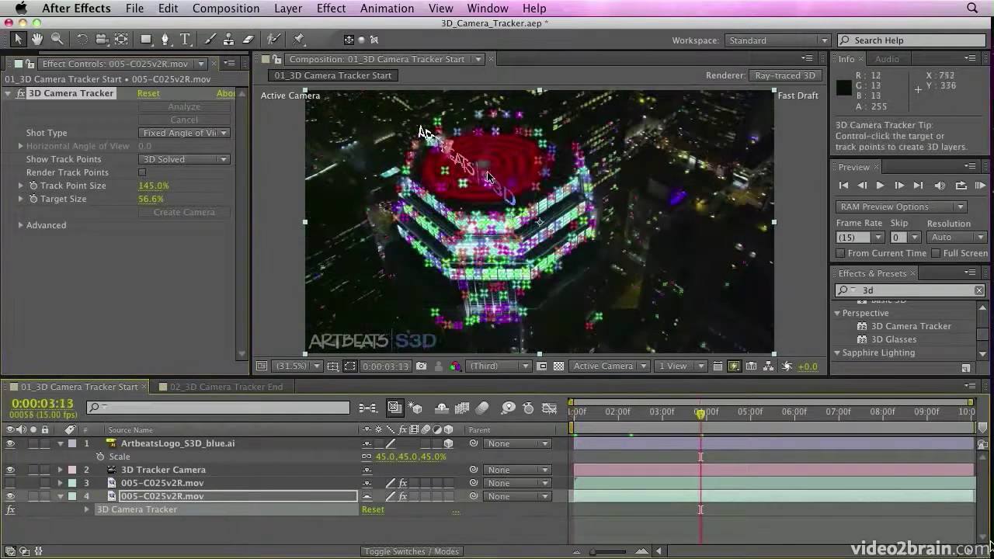
click(489, 149)
shift+click(496, 133)
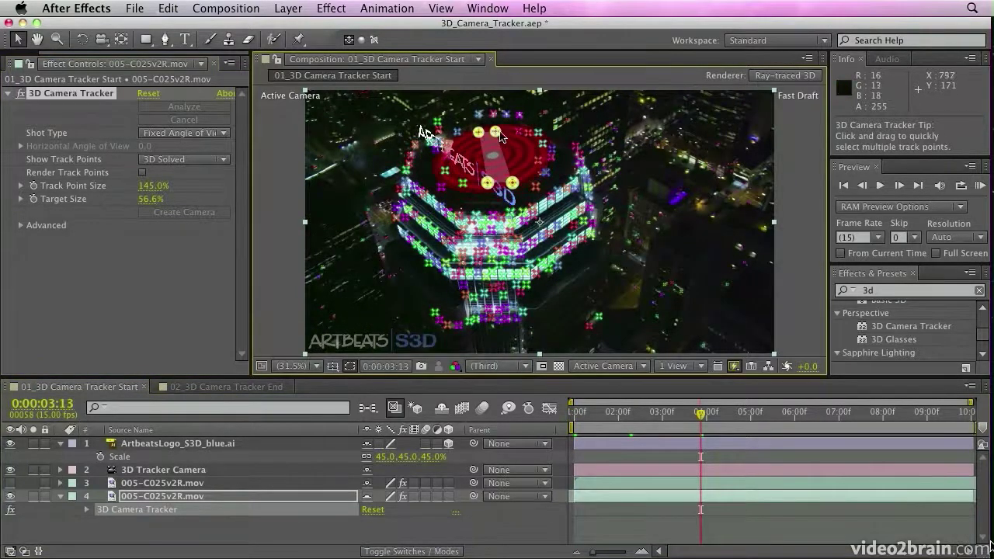
shift+click(517, 133)
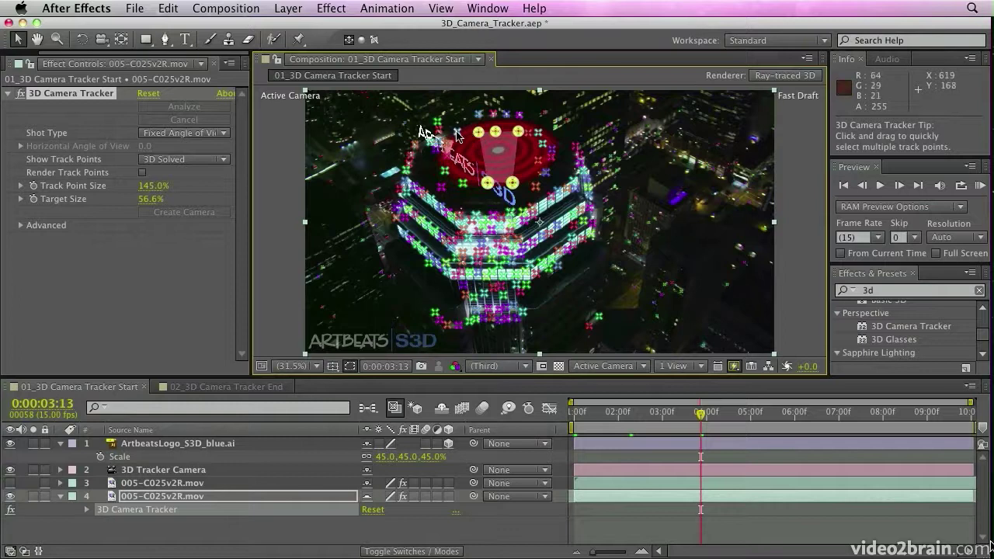
shift+click(457, 133)
super+click(457, 133)
shift+click(464, 184)
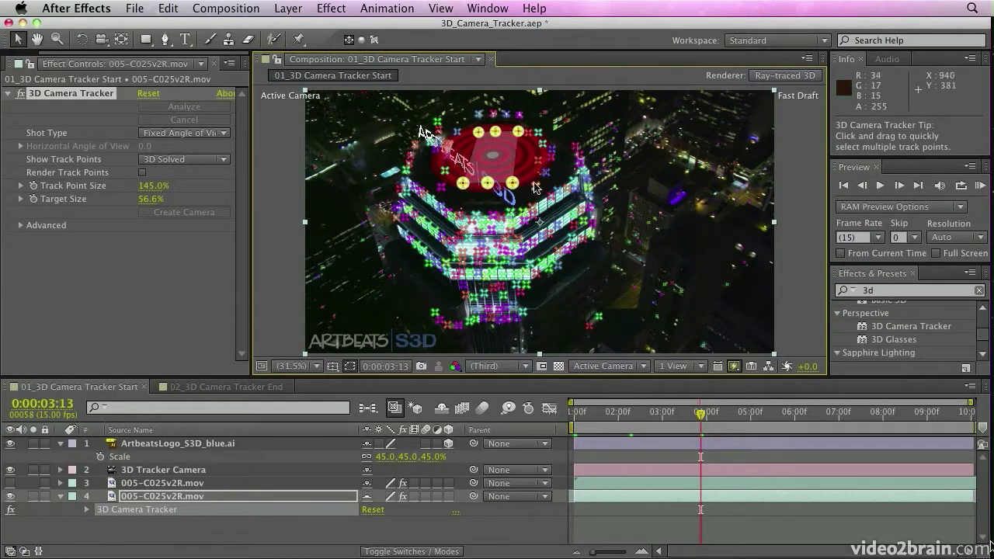
shift+click(535, 186)
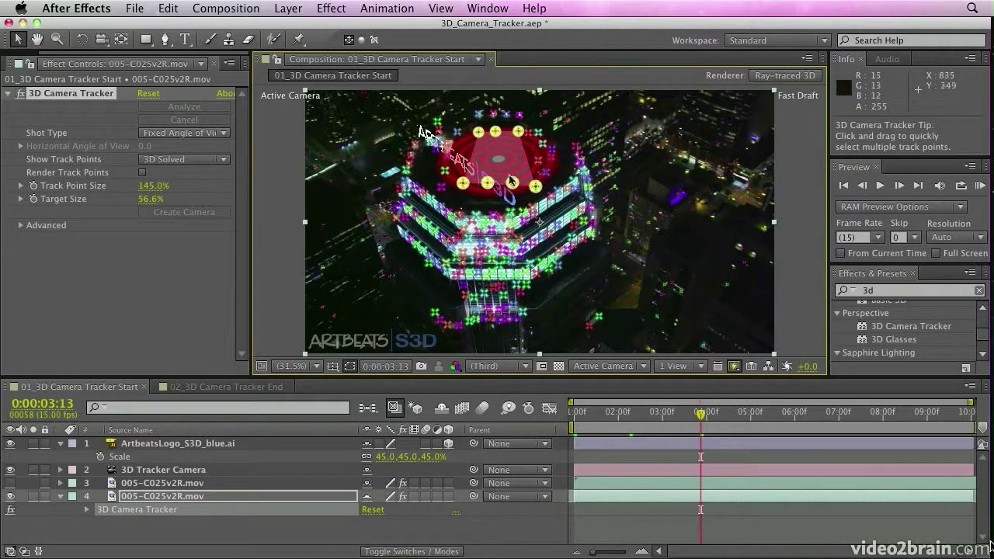
shift+click(447, 144)
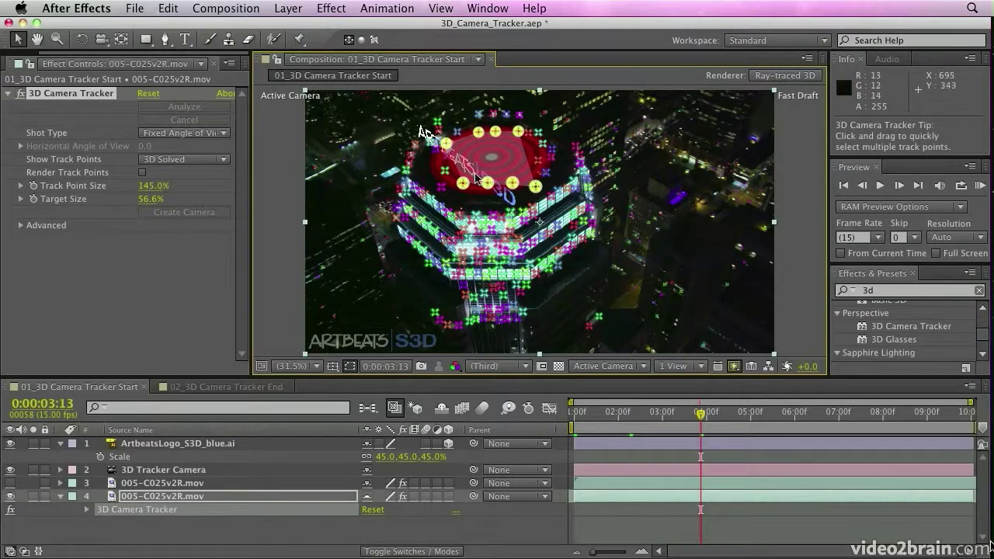
Open the rooftop target's context menu for creating a shadow catcher and light.
right_click(496, 161)
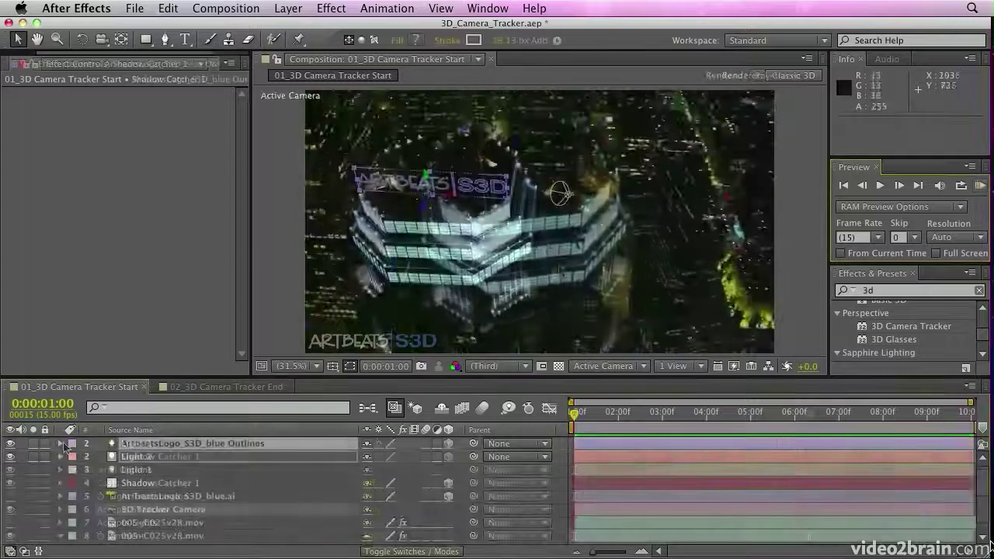
Extrude the logo outlines to an Extrusion Depth of 140 in Geometry Options.
click(61, 444)
click(74, 483)
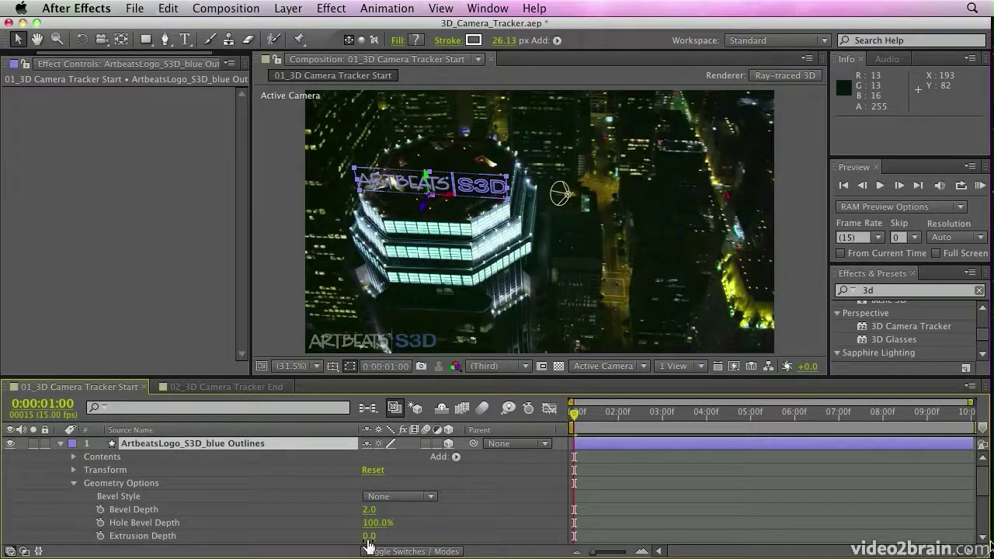
drag(368, 536, 395, 535)
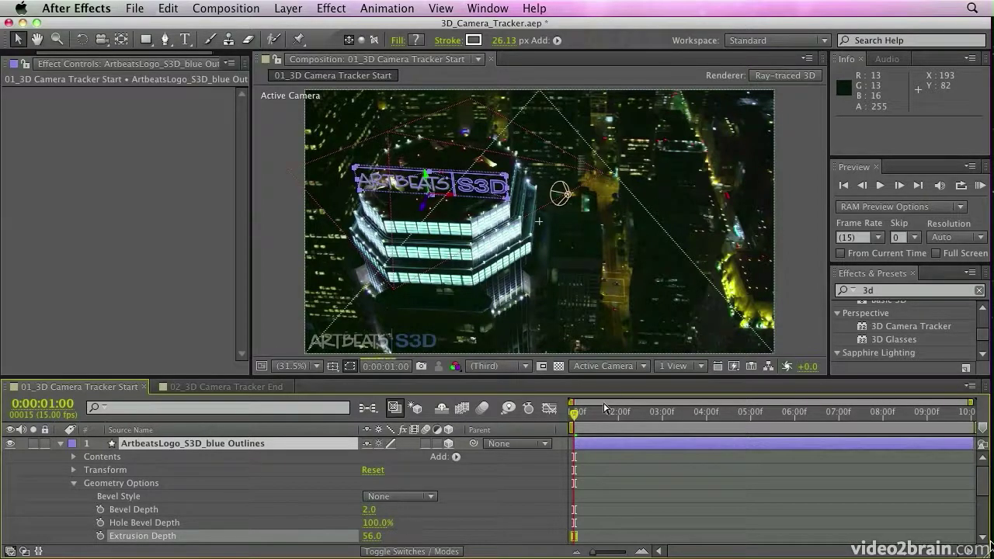
drag(604, 415, 713, 418)
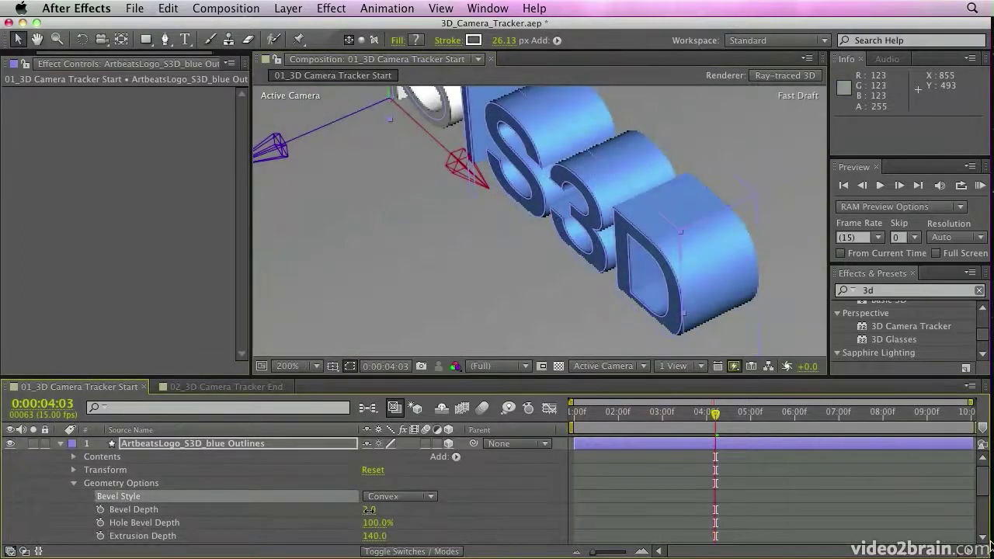
Give the letters a convex bevel of depth 10 and a 0% Hole Bevel Depth.
drag(368, 511, 436, 515)
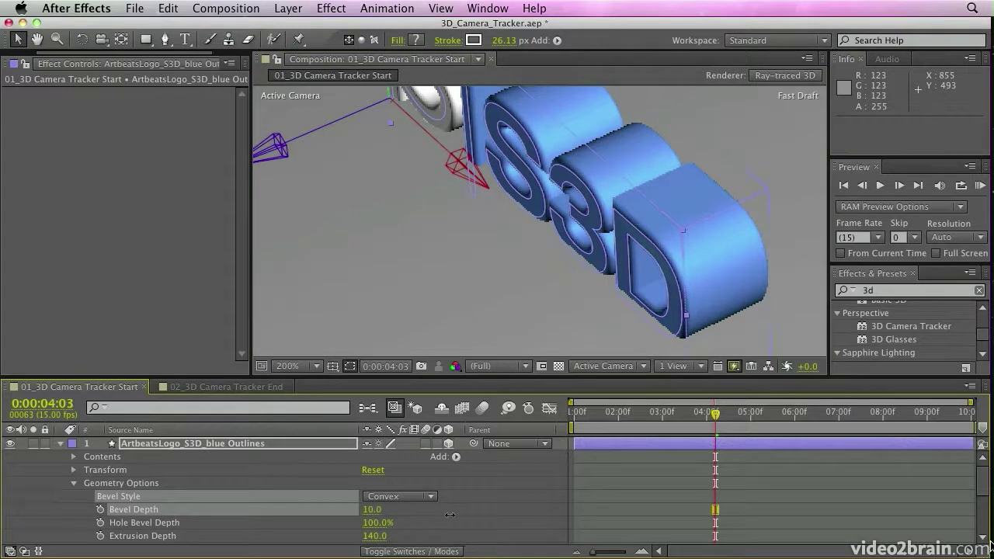
drag(716, 427, 556, 432)
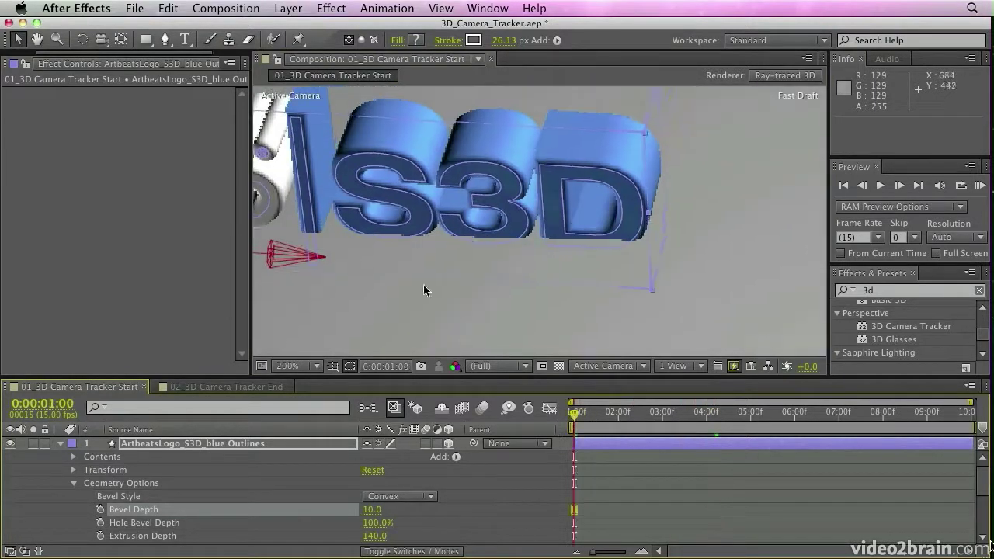
key(h)
drag(423, 291, 689, 283)
drag(434, 217, 675, 216)
drag(465, 159, 579, 170)
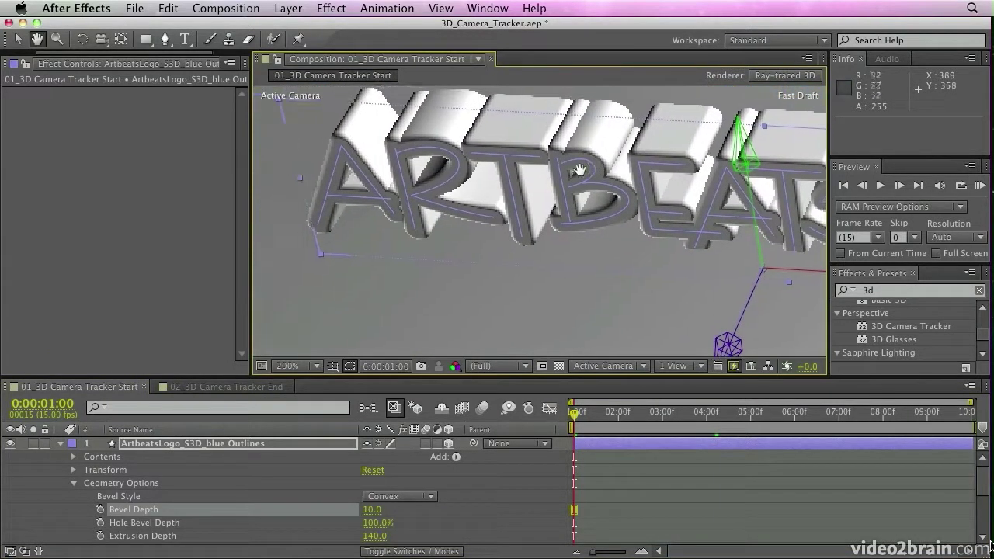
key(v)
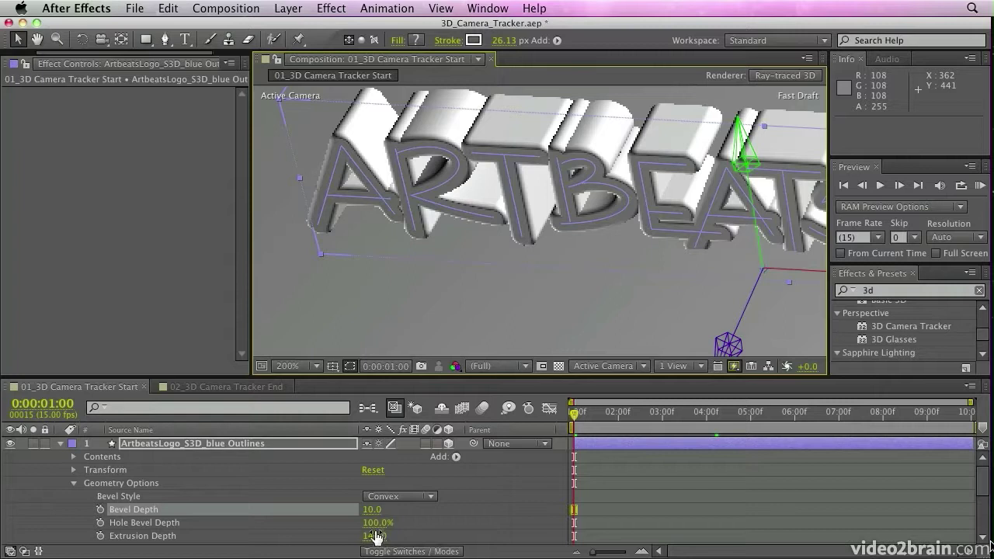
drag(376, 523, 279, 523)
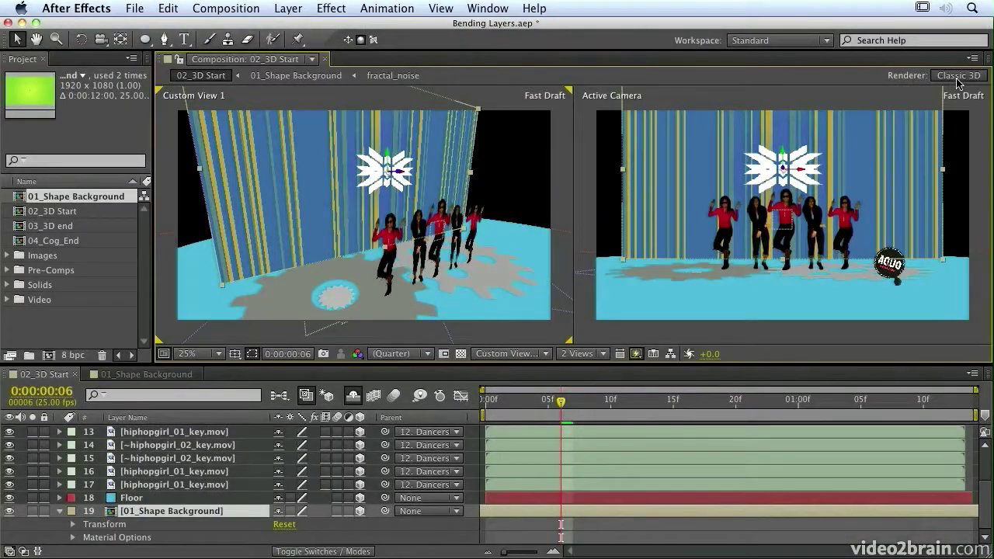
Switch the composition's renderer to Ray-traced 3D in Composition Settings.
click(957, 78)
click(275, 272)
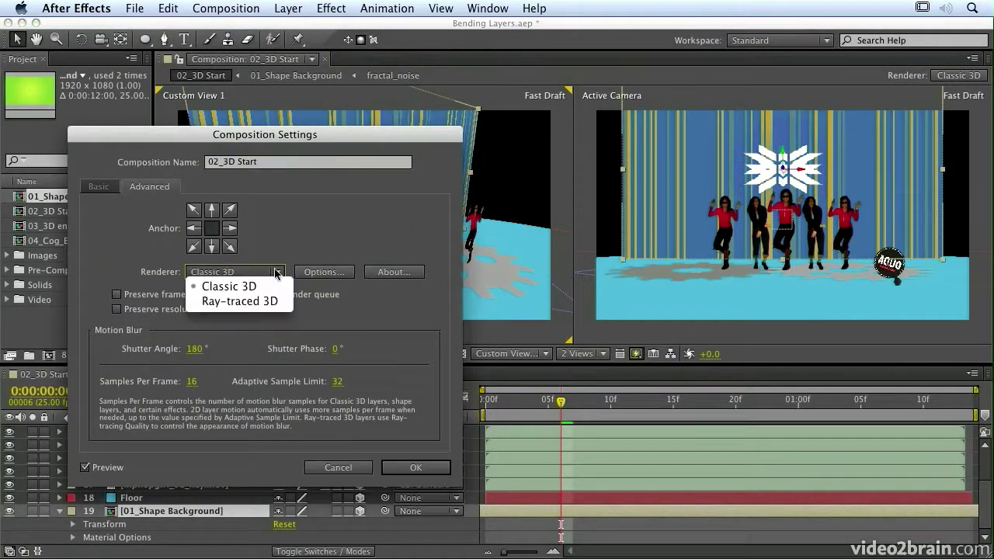
click(233, 302)
click(416, 468)
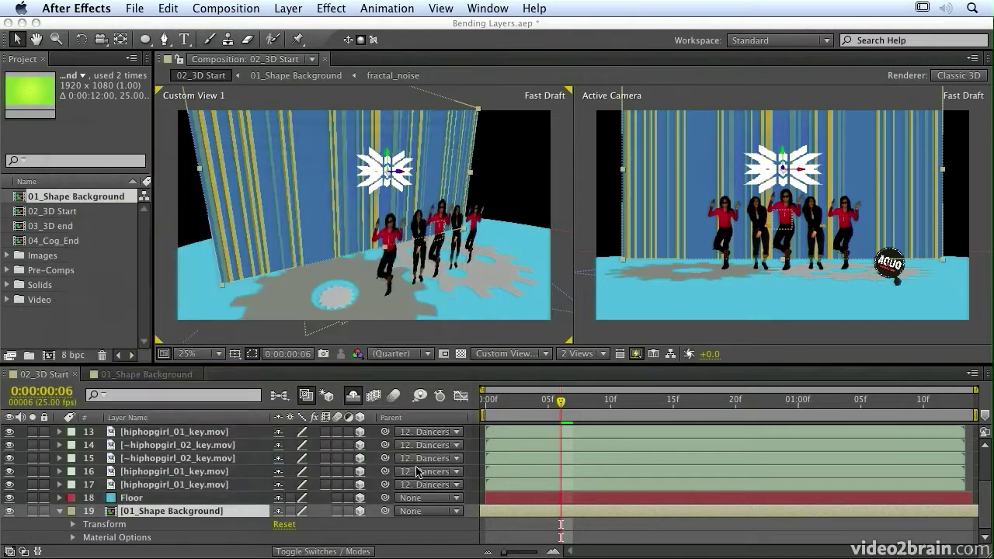
Set the background wall's Curvature to 80% and Segments to 10, then scrub to frame 18.
click(72, 538)
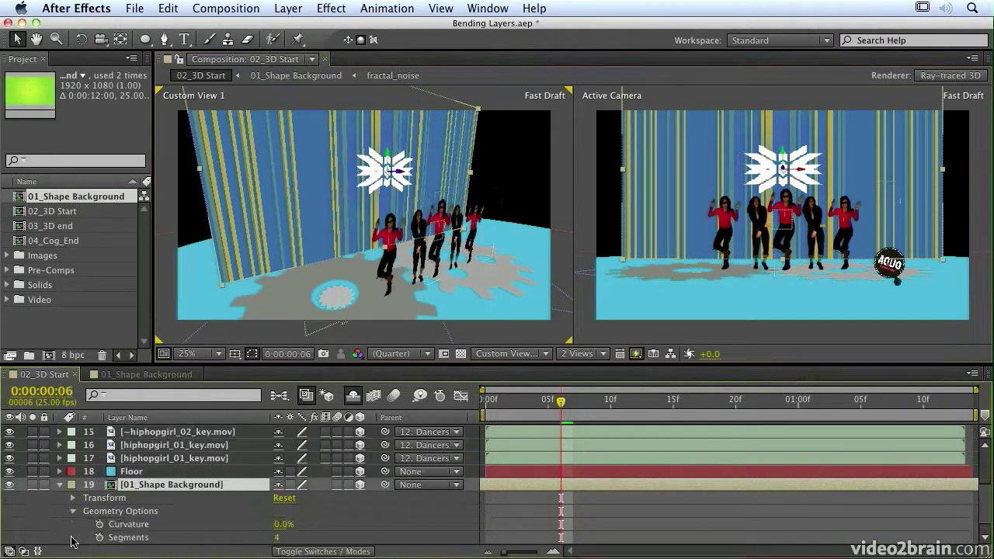
mouse_move(280, 532)
mouse_down()
mouse_move(351, 532)
mouse_move(334, 531)
mouse_up()
click(277, 538)
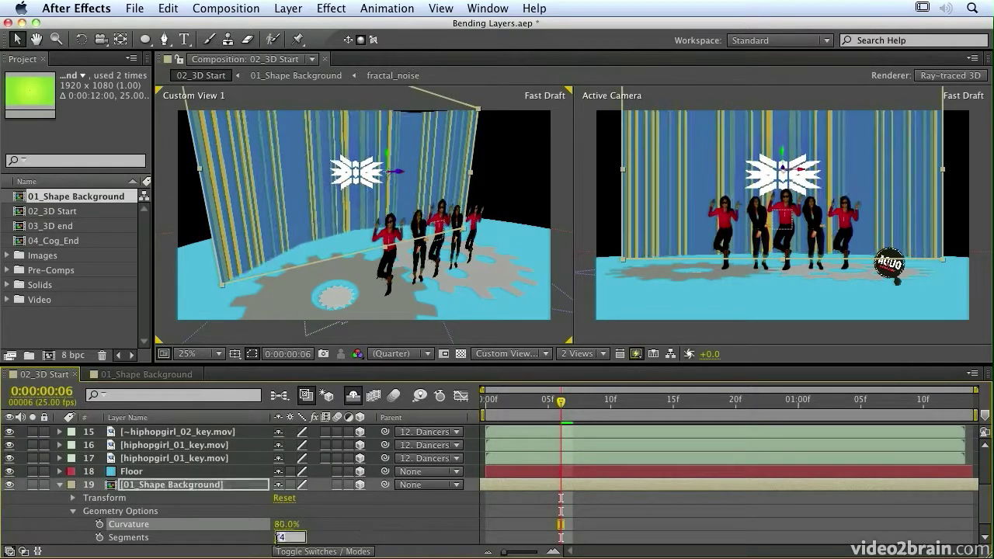
text(10)
key(Return)
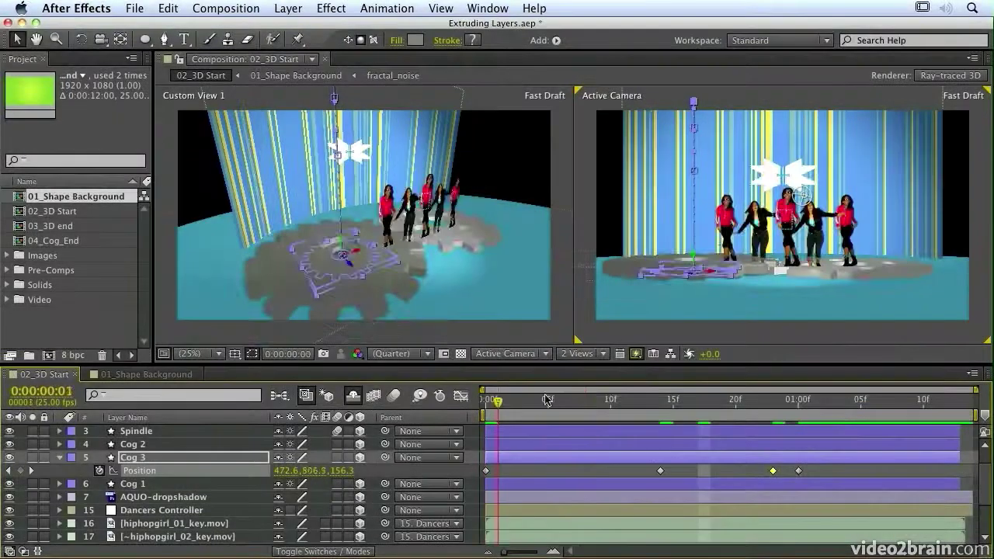
drag(547, 399, 709, 387)
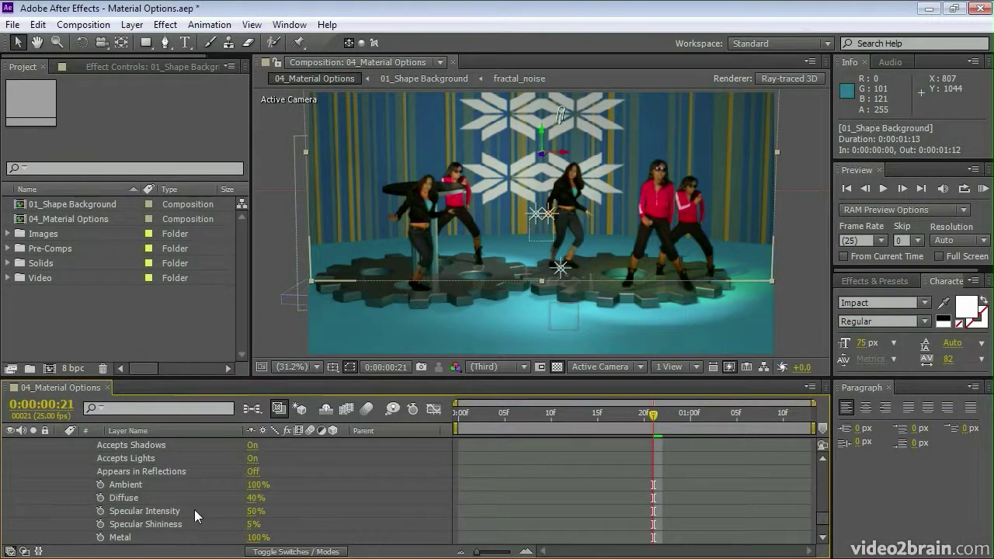
Turn on Appears in Reflections for the background and set Ground cog 2's Diffuse to 80%.
click(253, 472)
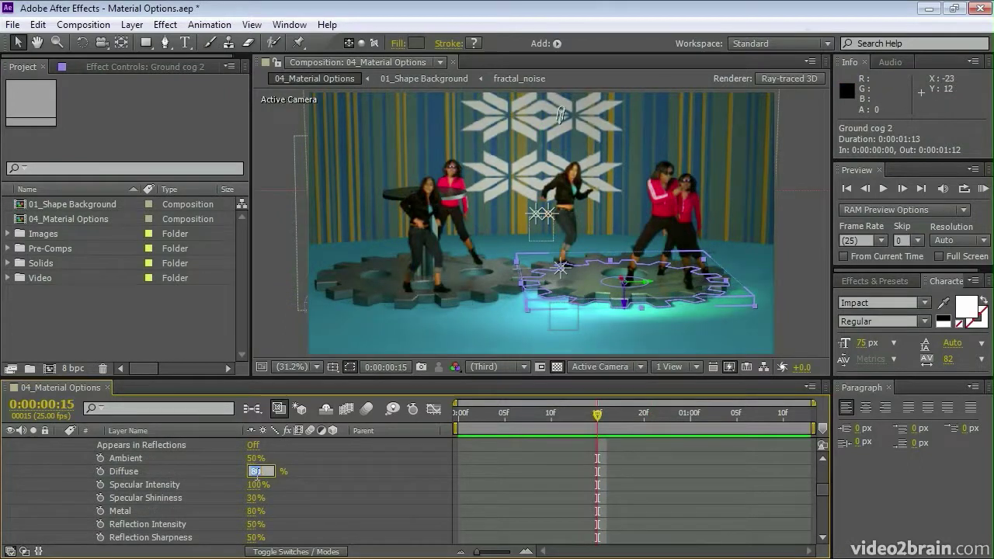
text(70)
key(Return)
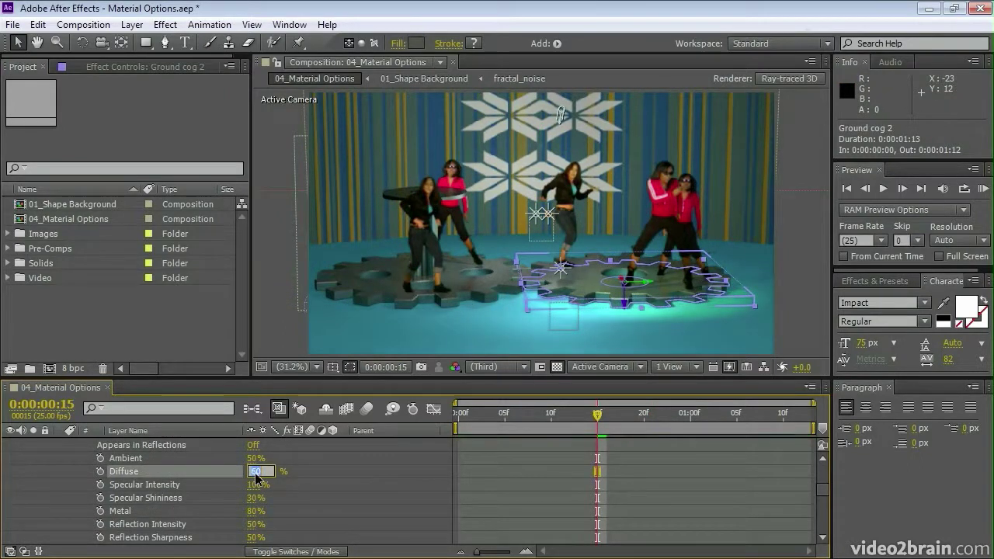
text(80)
key(Return)
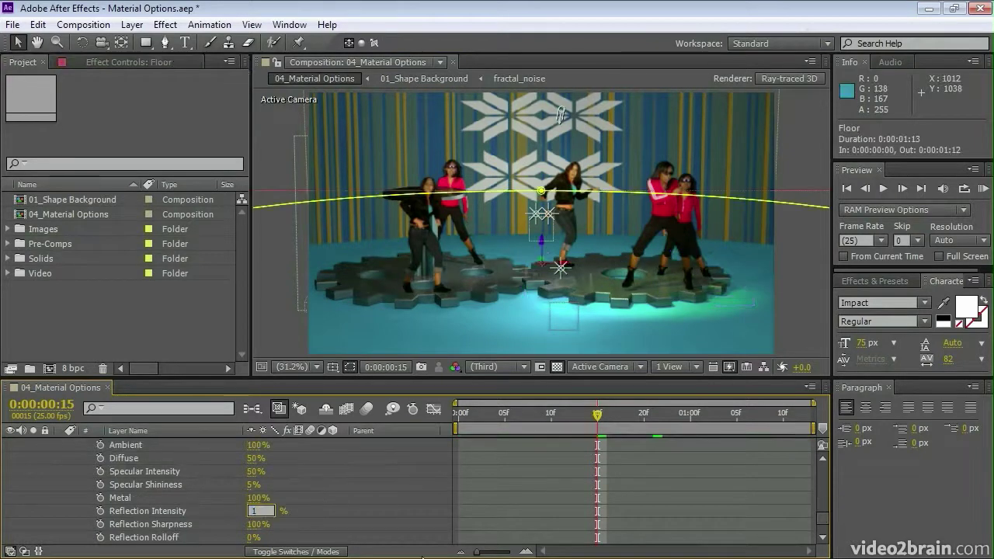
Set the floor's Reflection Intensity to 50% and Reflection Sharpness to 40%.
key(Return)
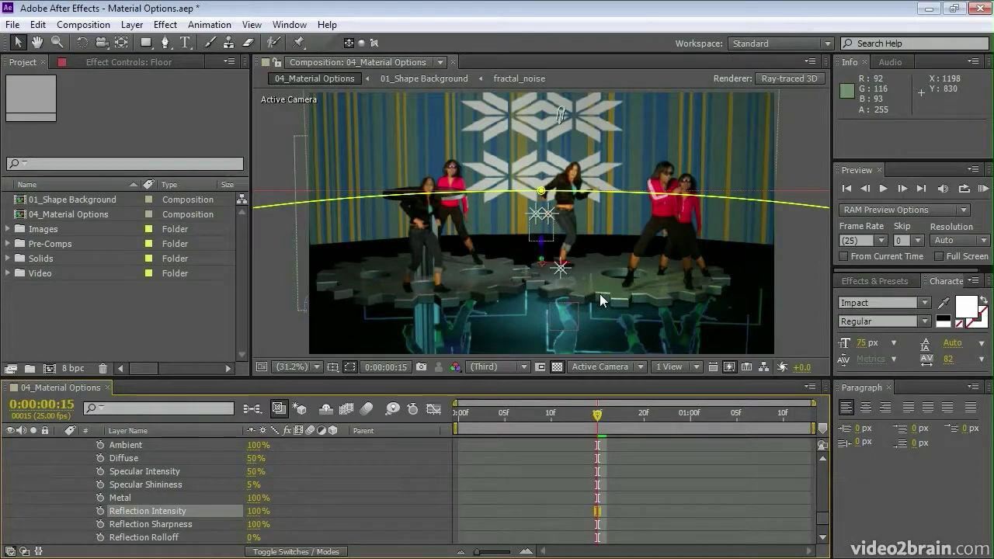
click(256, 512)
text(50)
key(Return)
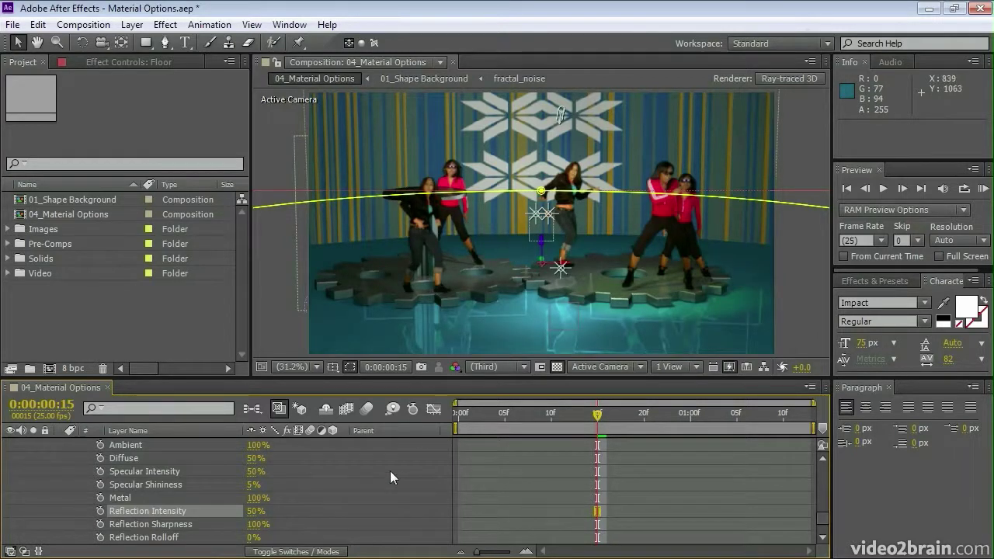
click(258, 526)
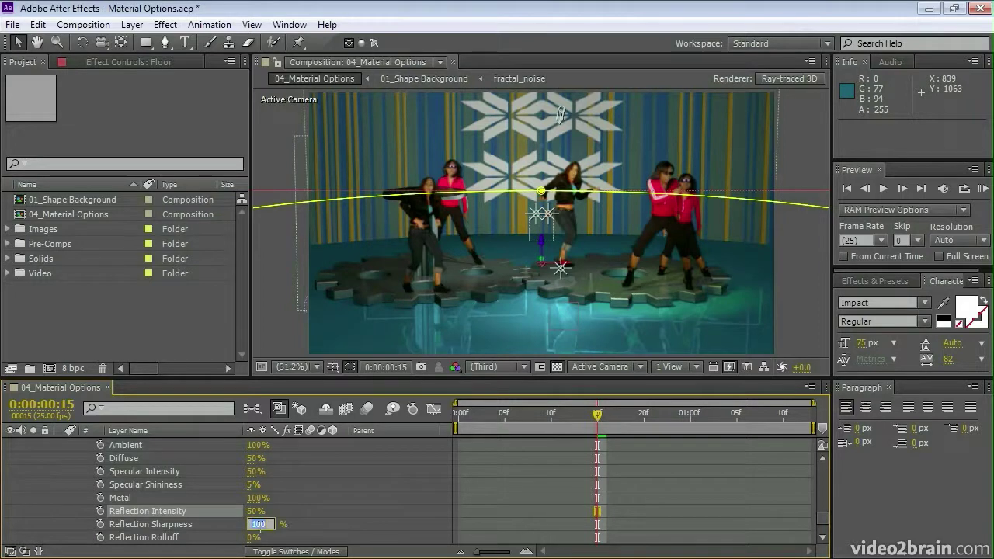
text(30)
key(Return)
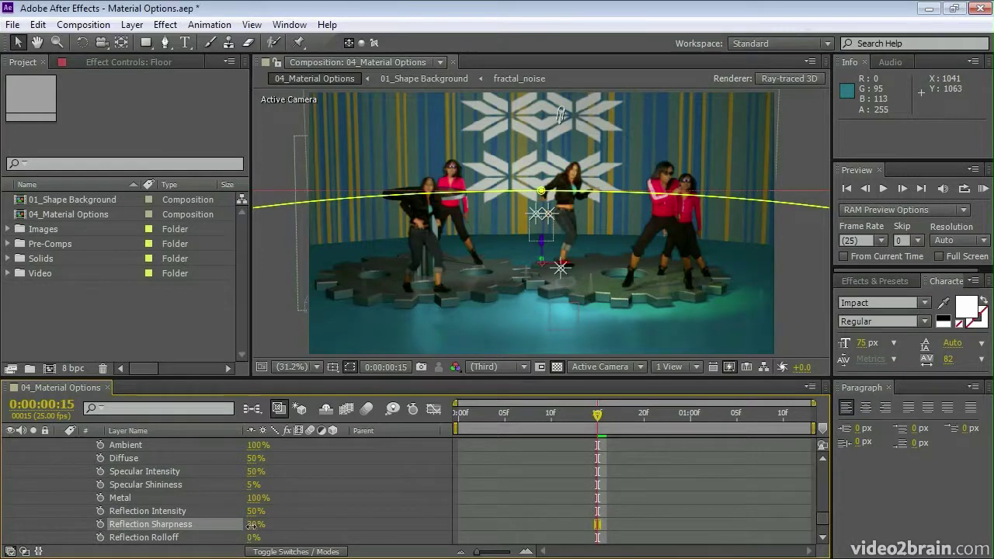
click(252, 525)
text(40)
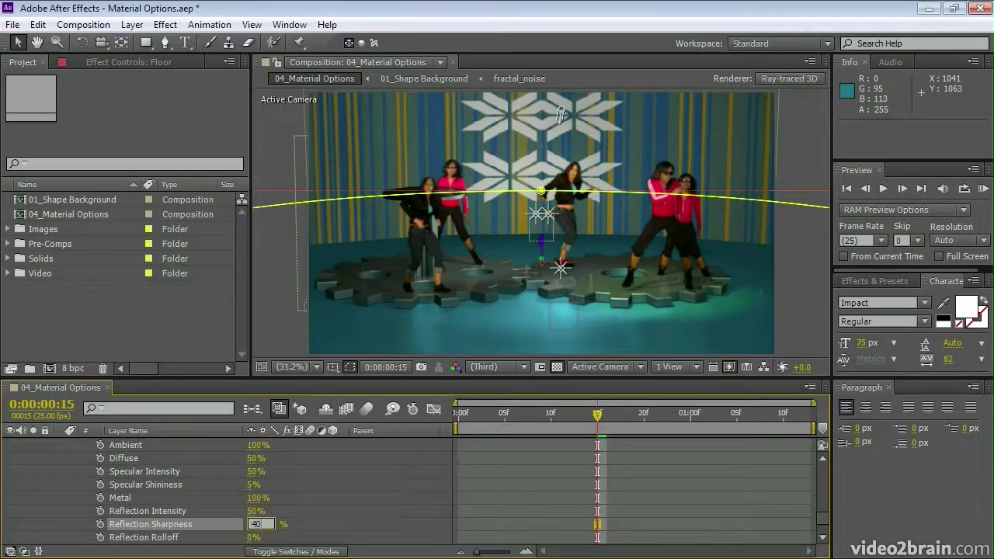
key(Return)
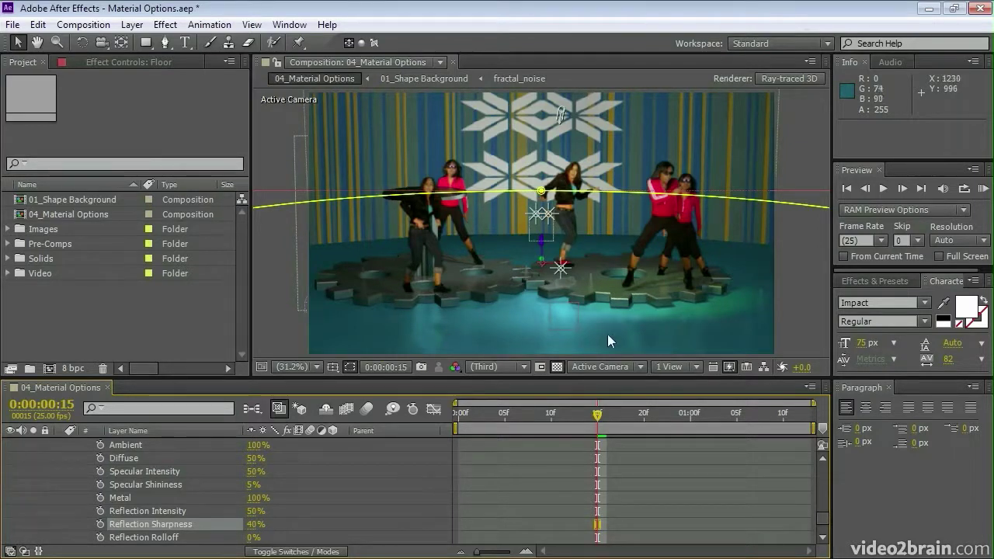
At frame 10, set the floor's Specular Intensity to 80% and maximize the viewer.
click(551, 418)
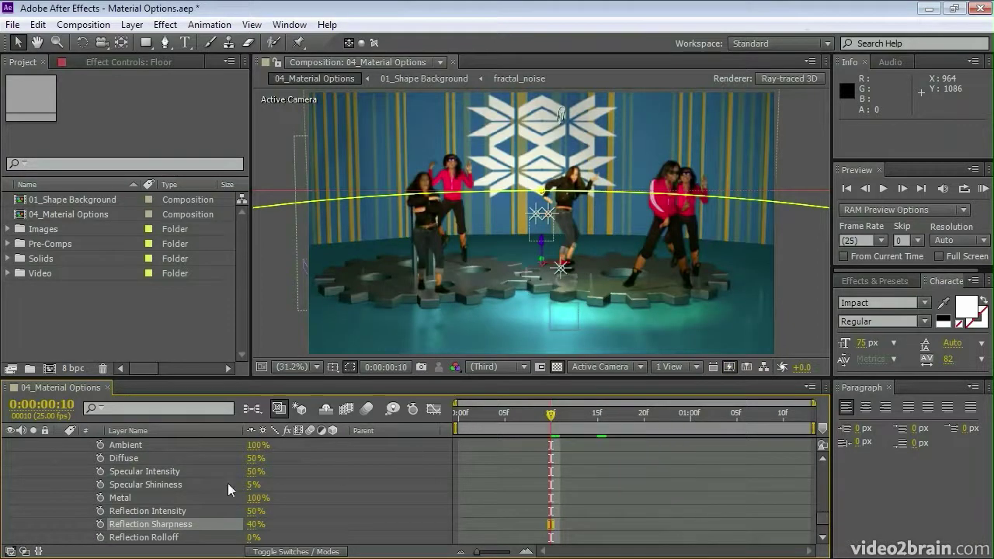
click(256, 471)
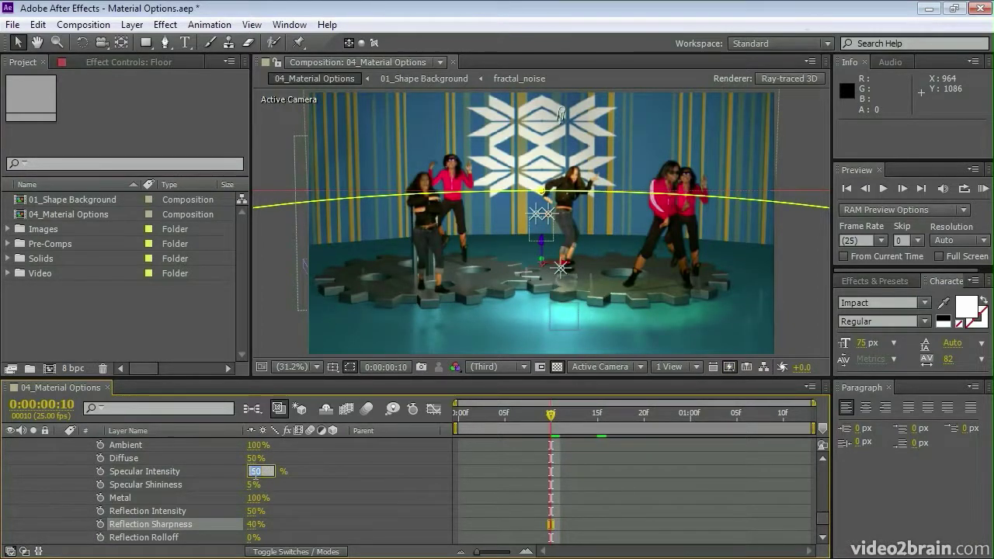
text(6080)
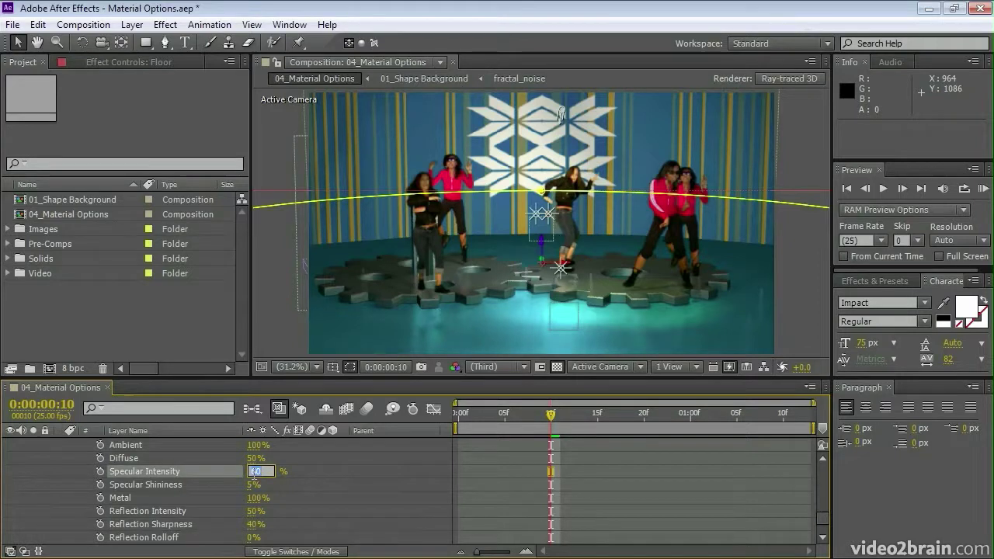
key(shift+Up)
key(grave)
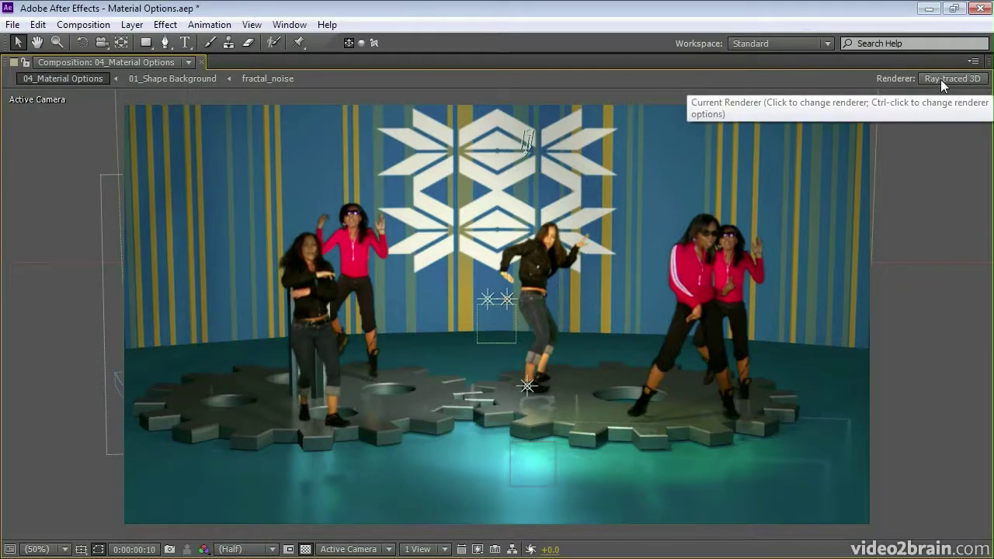
In the Ray-traced 3D renderer options, set Ray-tracing Quality 8 and Anti-aliasing Filter Cubic.
click(940, 77)
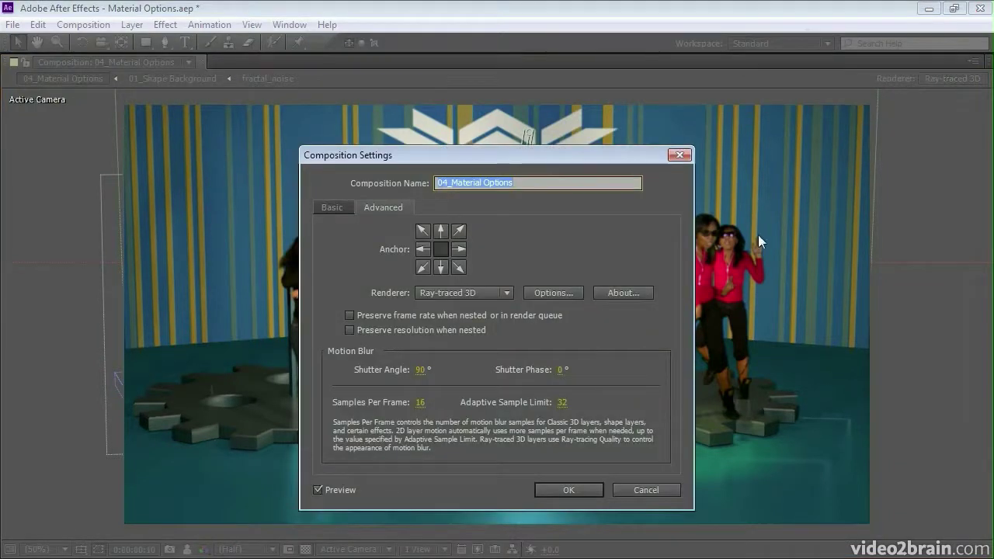
click(556, 292)
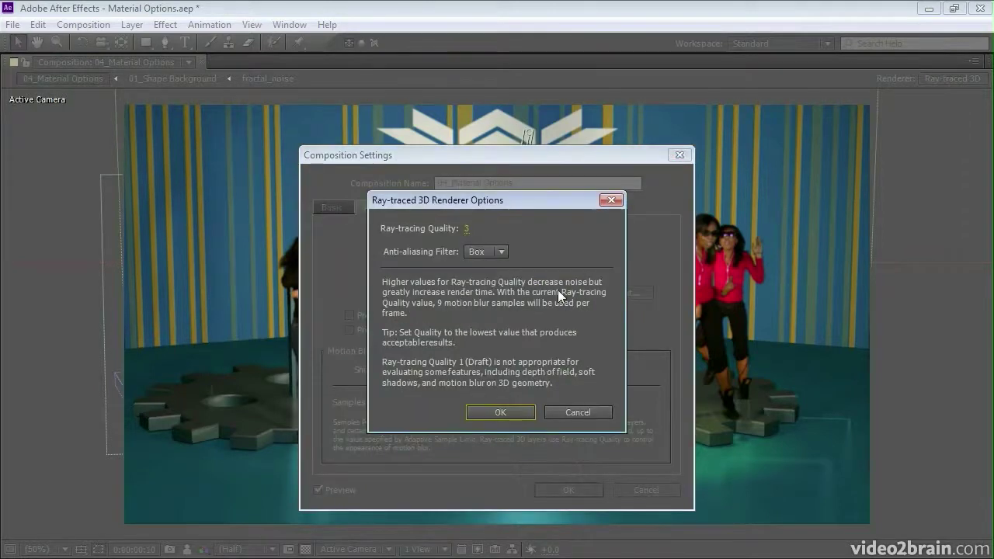
click(466, 233)
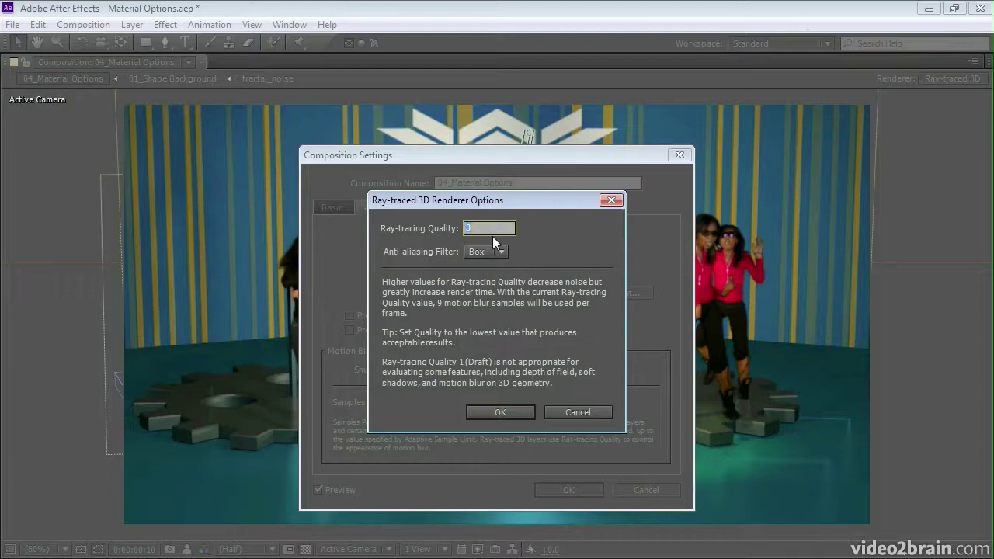
text(8)
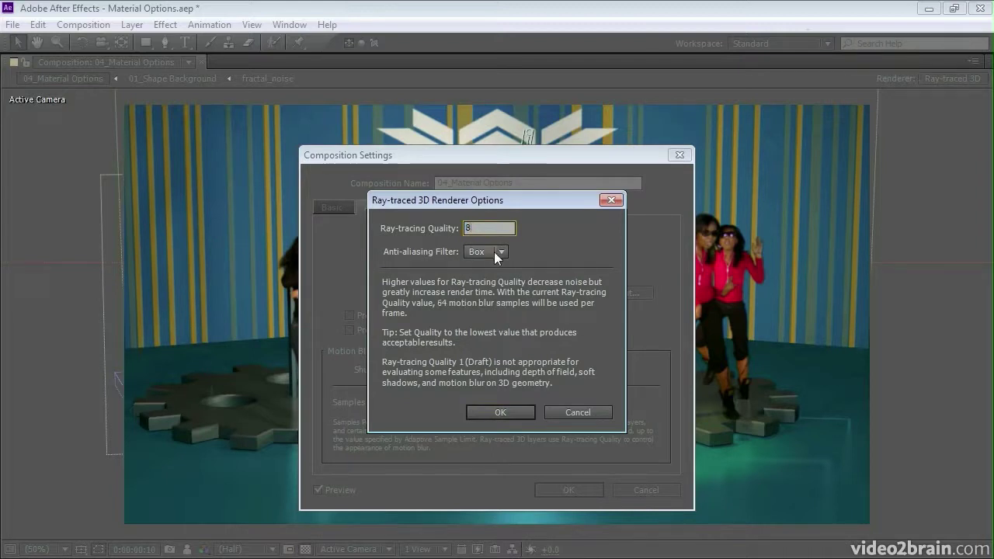
click(500, 252)
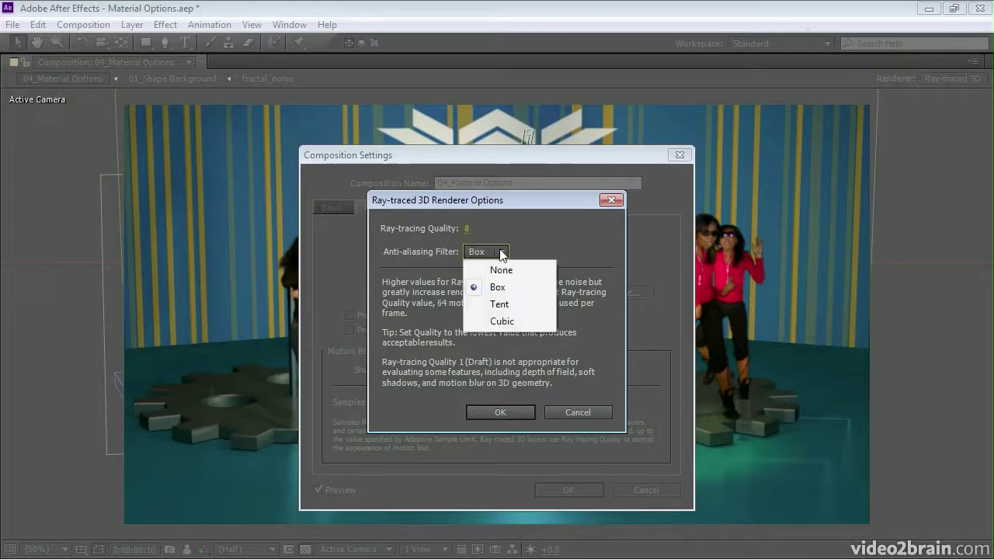
click(504, 324)
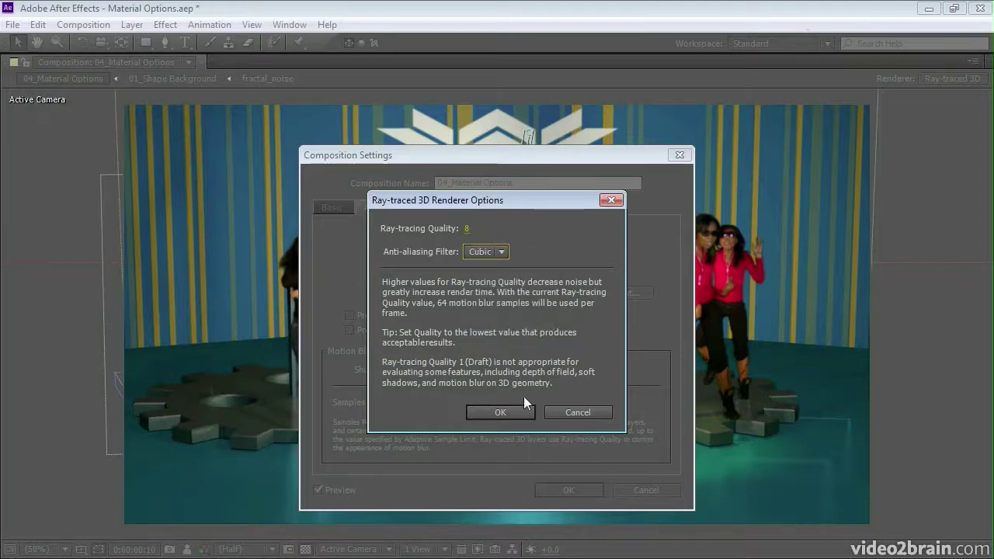
click(507, 416)
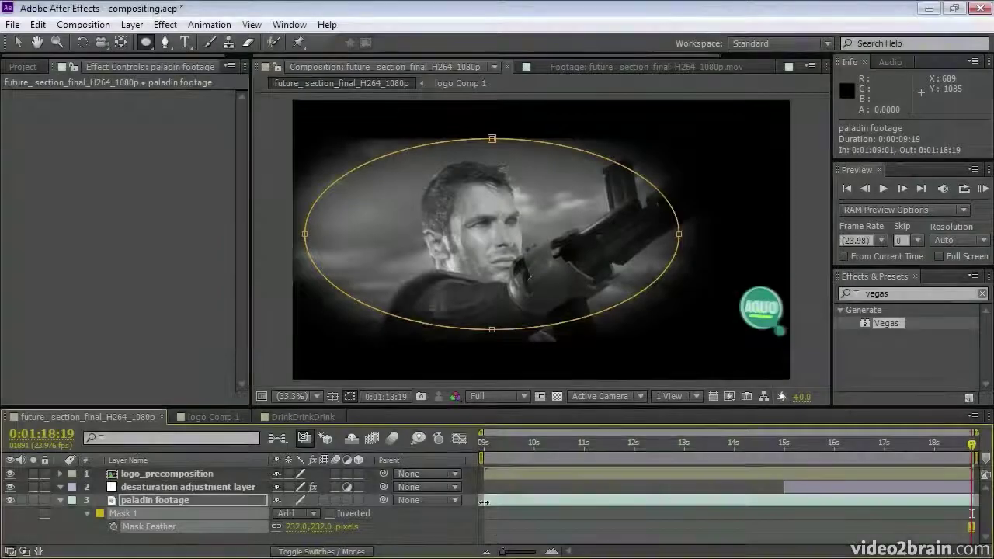
With the Mask Feather tool, add a feather point atop Mask 1, held just inside the edge.
click(165, 44)
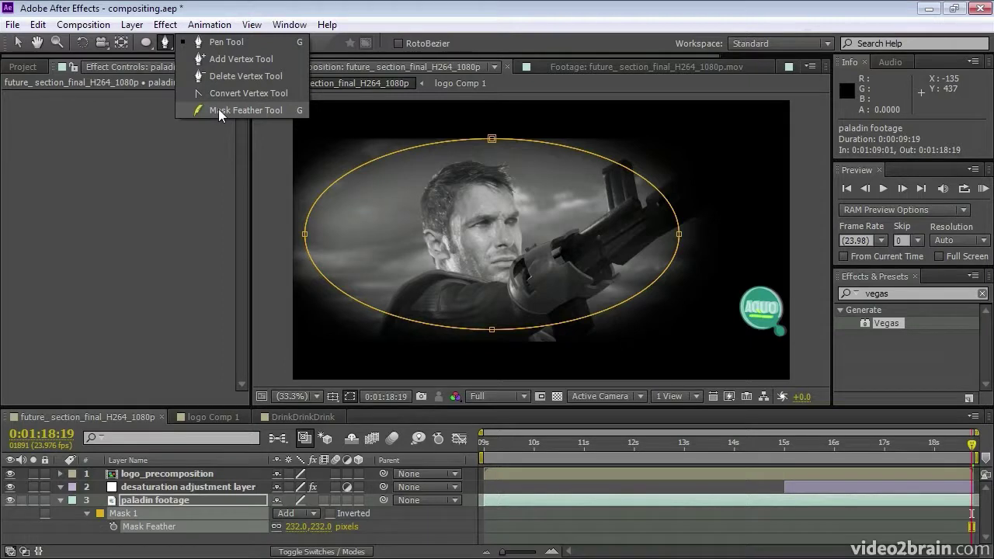
click(218, 113)
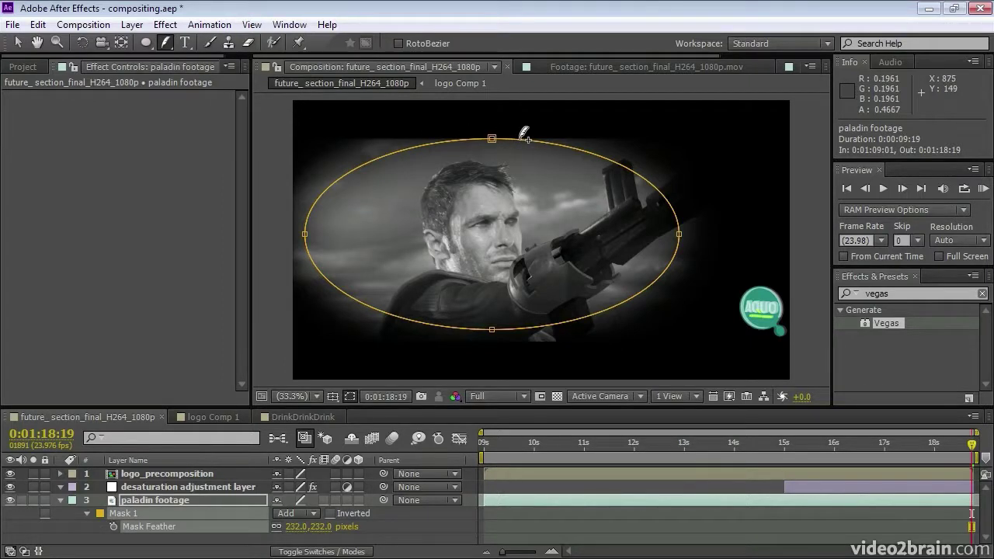
mouse_move(525, 139)
mouse_down()
mouse_move(510, 162)
mouse_move(512, 149)
mouse_up()
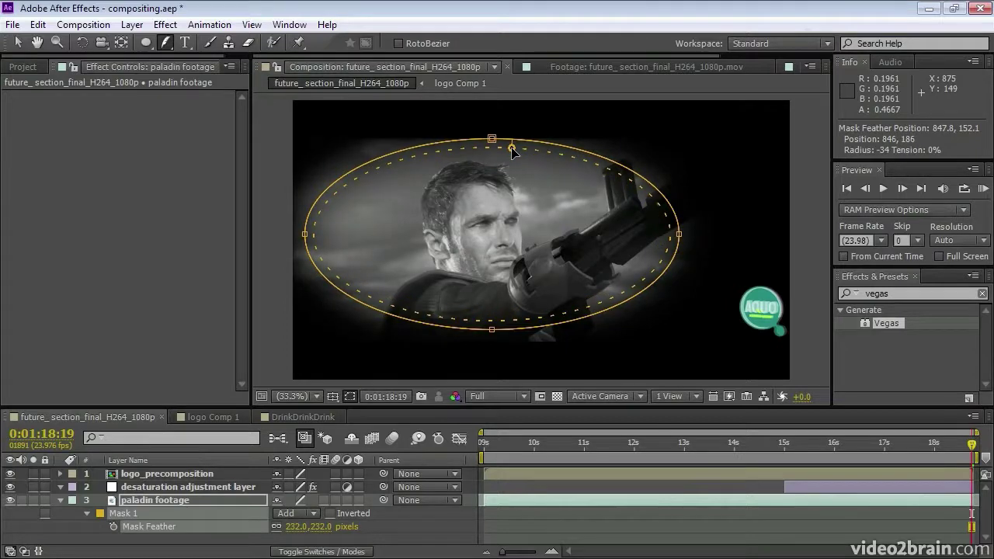
drag(512, 150, 512, 145)
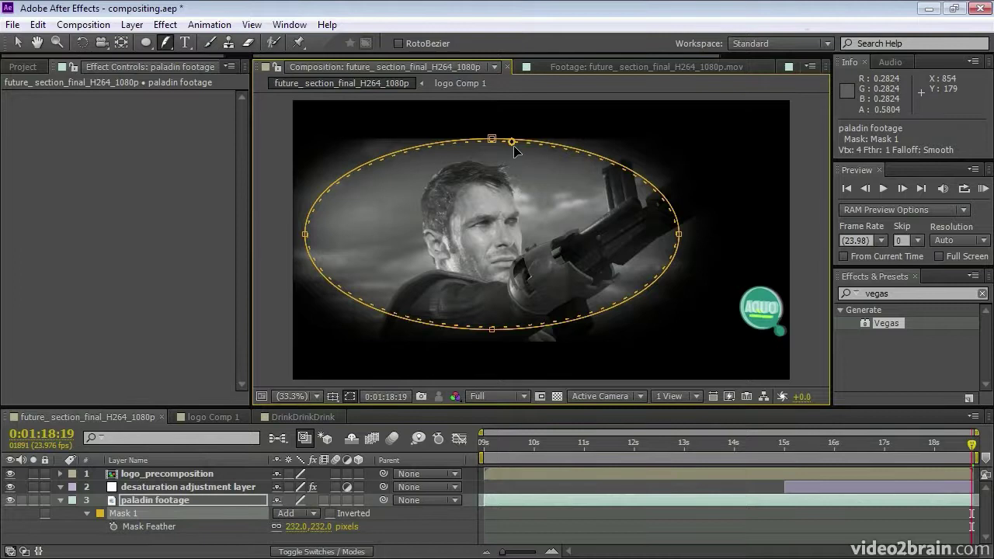
Add feather points on the mask's bottom, right and left edges, pulling right and left far inward.
click(505, 325)
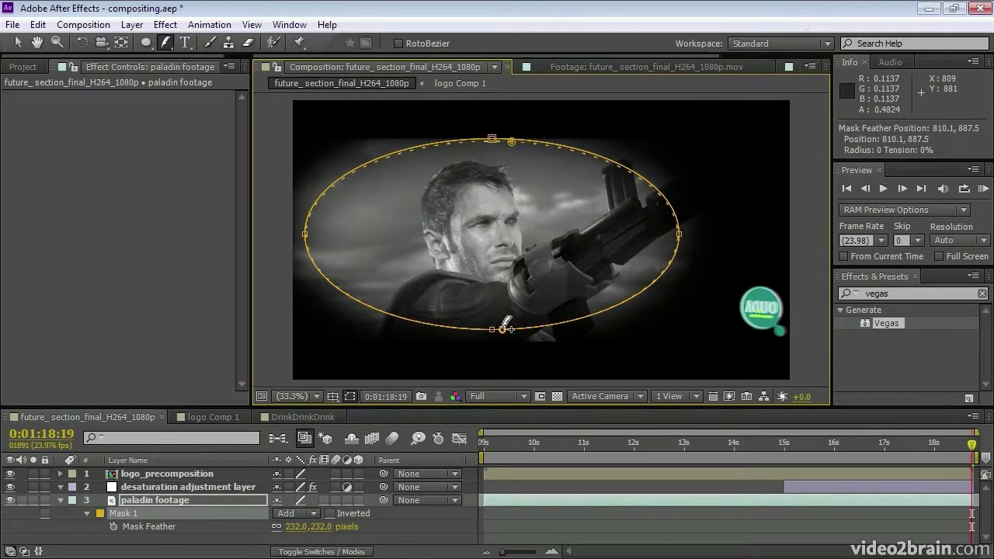
click(679, 248)
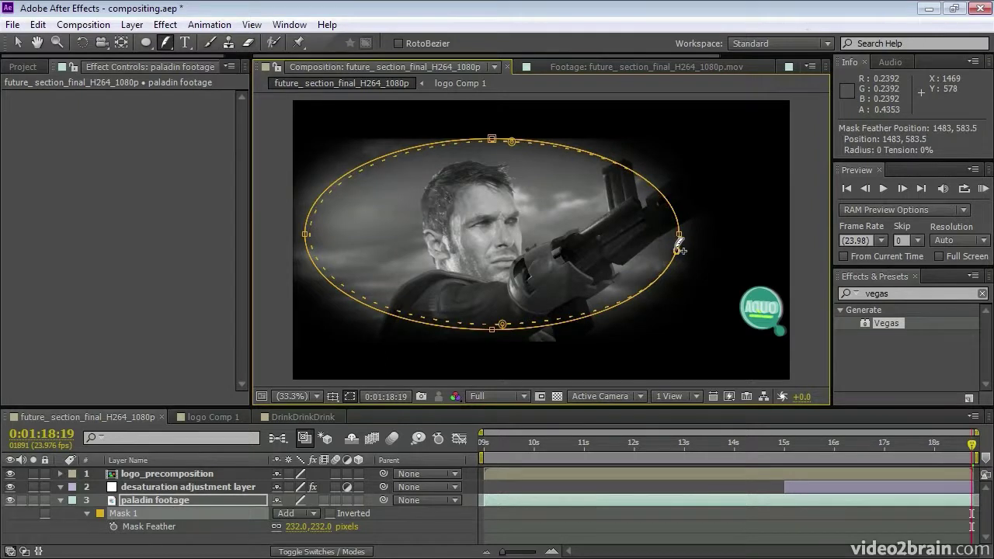
drag(679, 249, 652, 250)
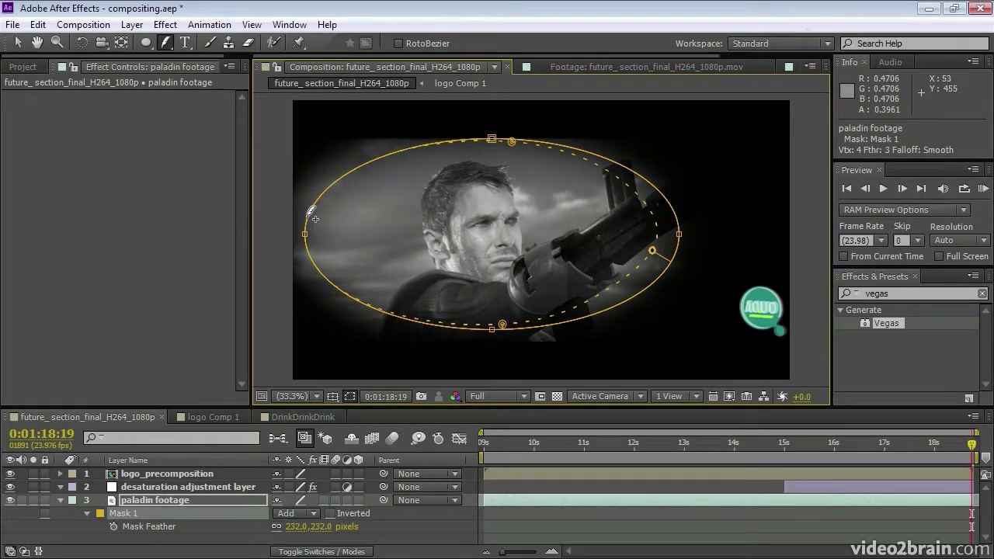
mouse_move(311, 210)
mouse_down()
mouse_move(341, 220)
mouse_move(340, 208)
mouse_up()
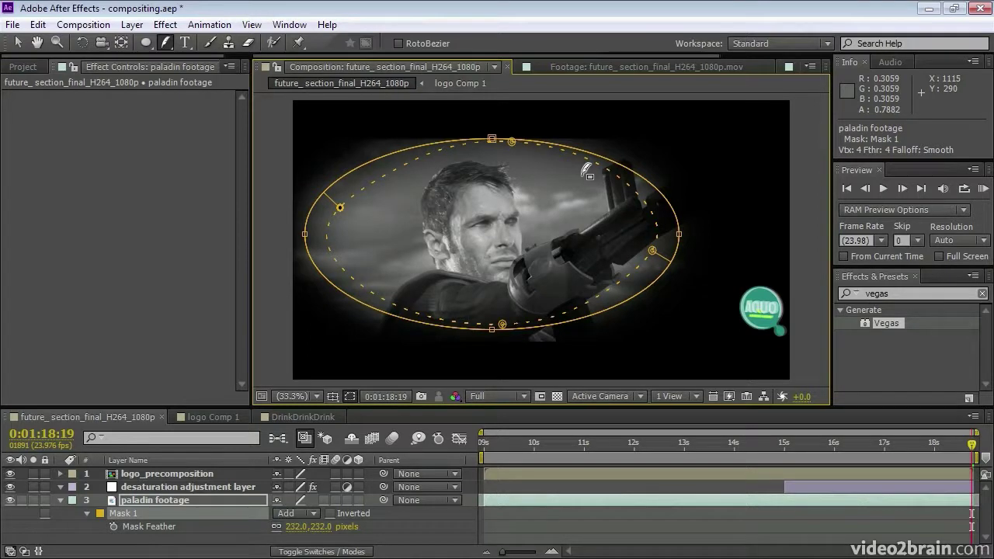
click(587, 171)
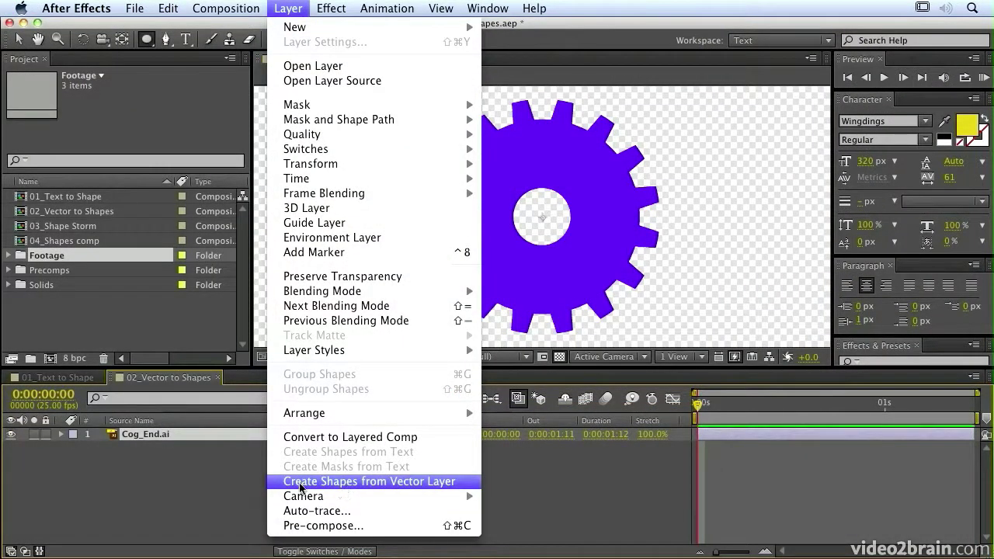
Create shapes from the Cog_End.ai vector layer and switch Cog_End Outlines to 3D.
click(343, 483)
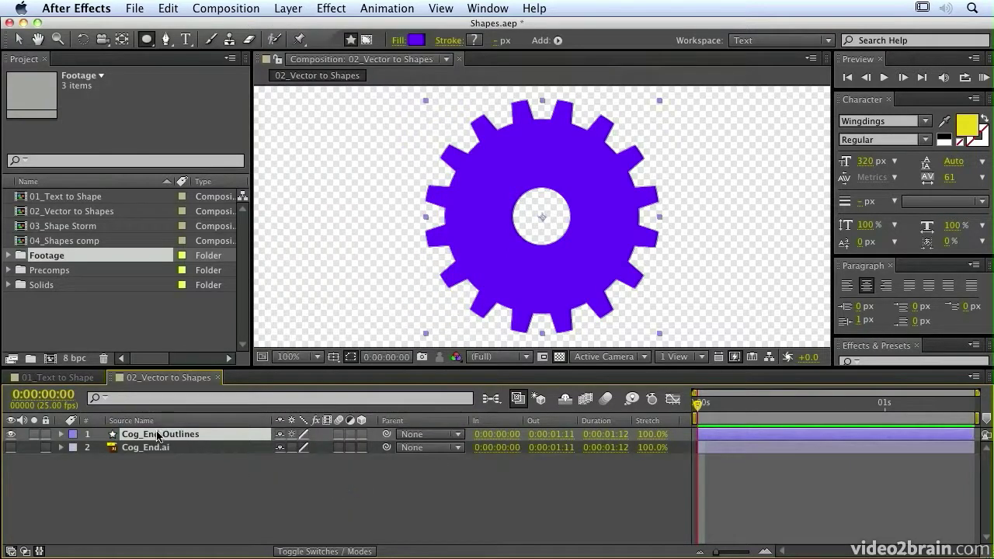
click(62, 435)
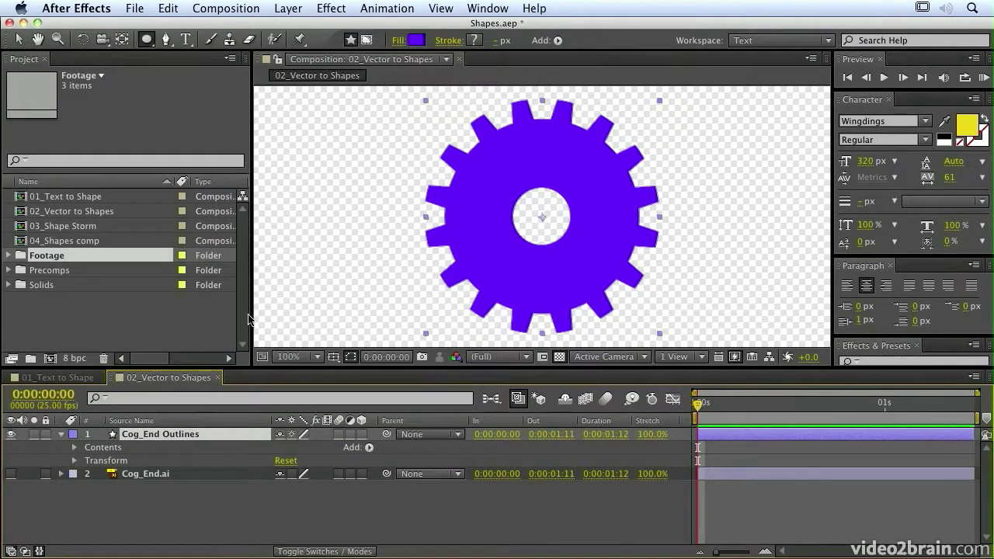
drag(252, 313, 159, 307)
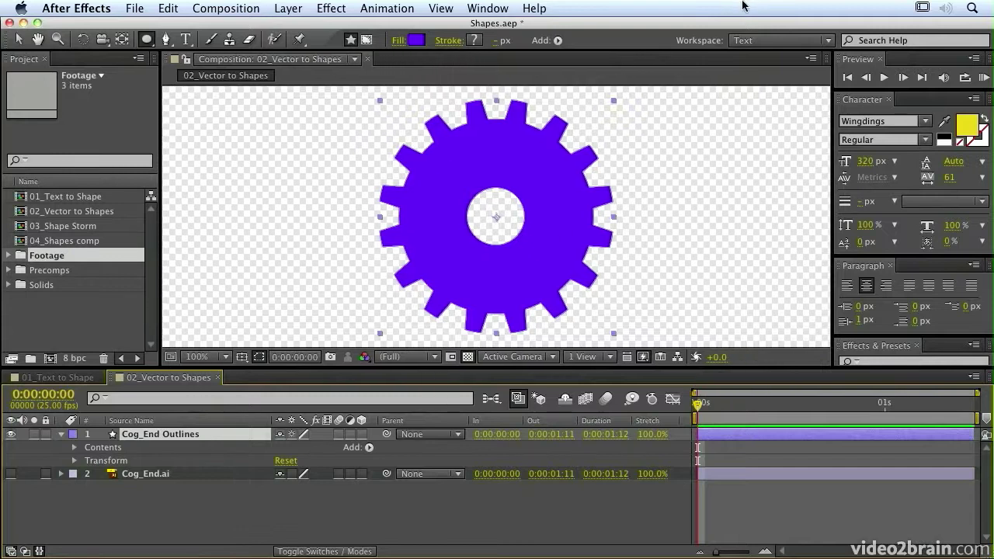
click(361, 434)
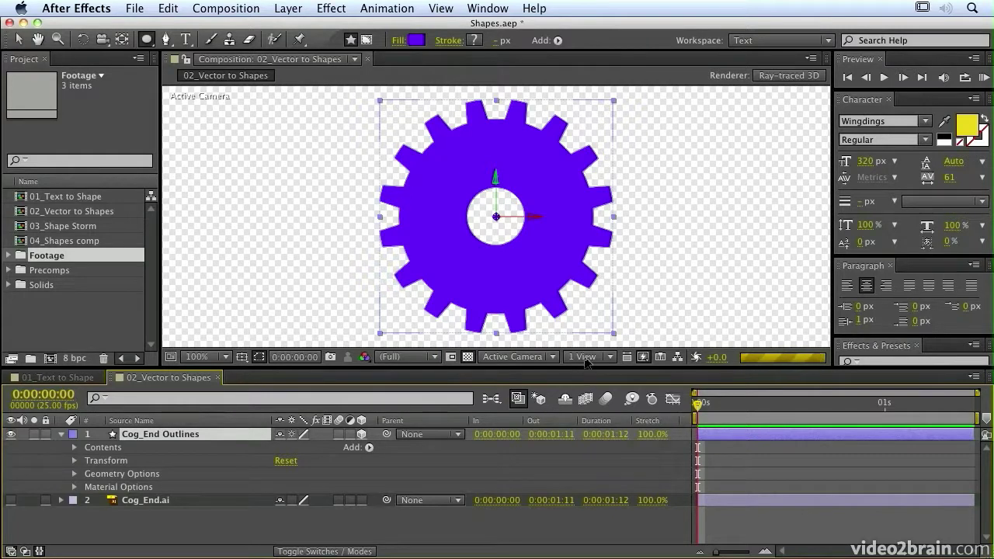
Set previews to Fast Draft and extrude the cog to depth 76, viewed in Custom View 1.
click(643, 357)
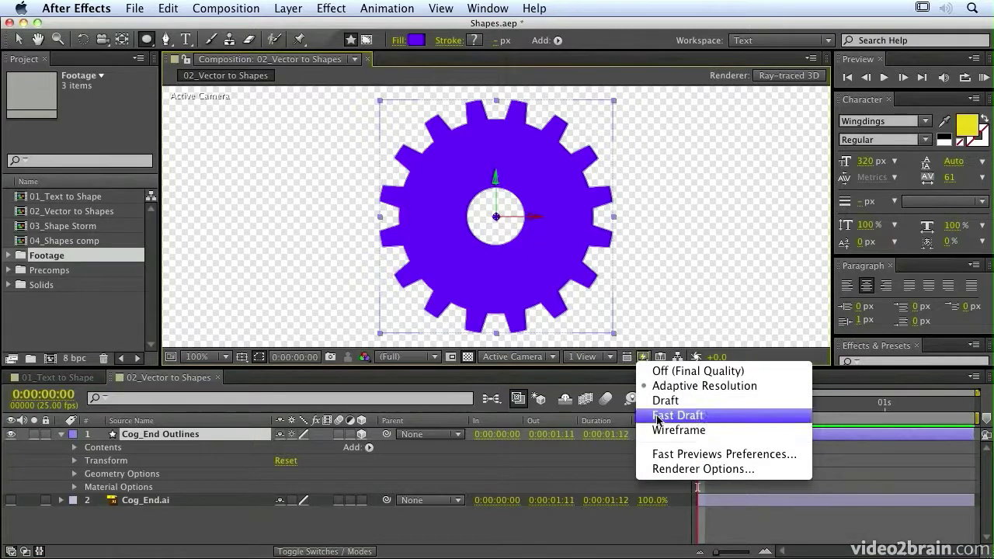
click(664, 417)
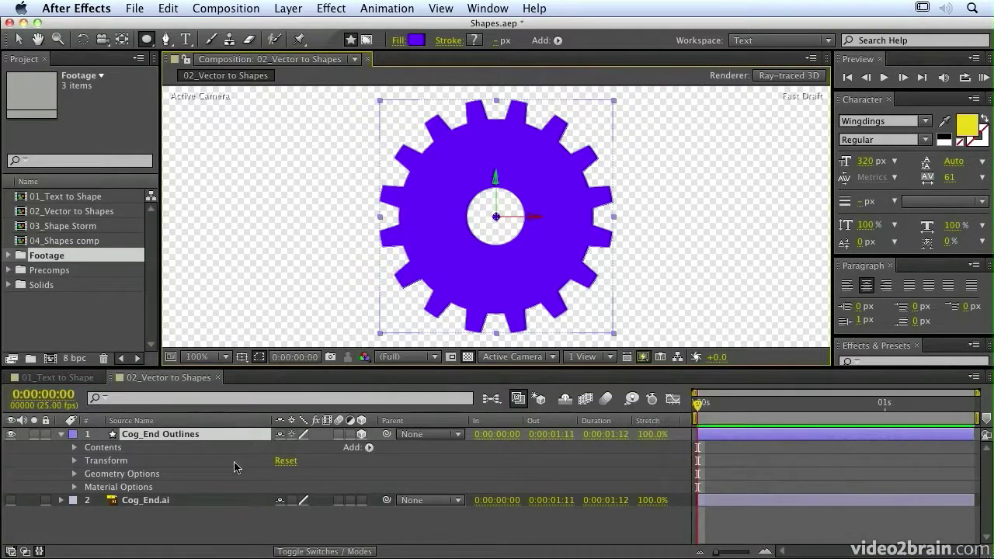
click(74, 474)
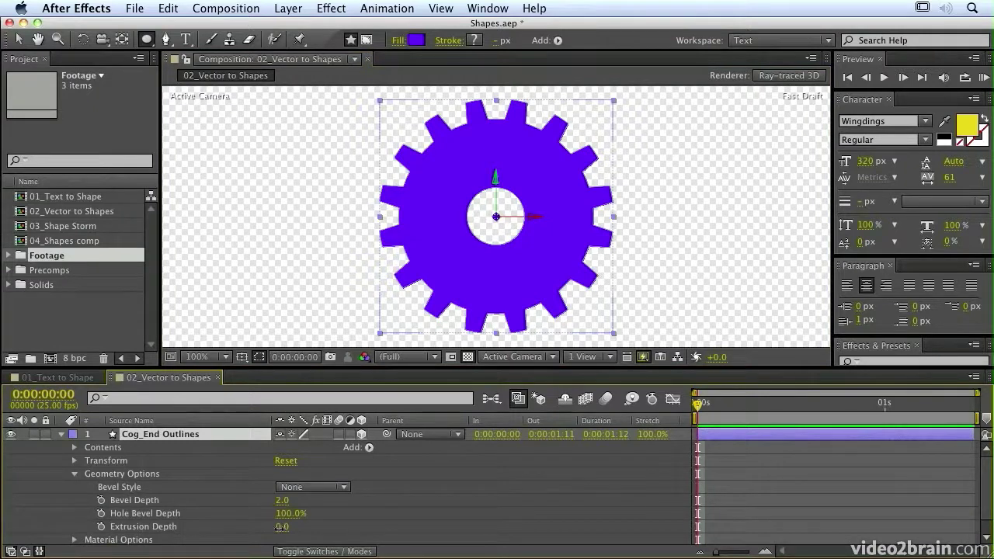
drag(282, 526, 318, 528)
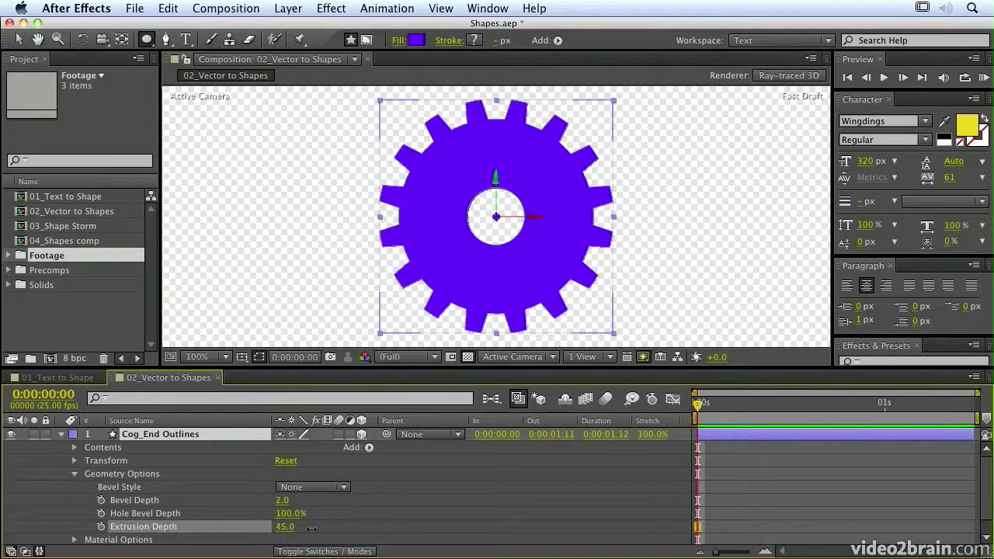
click(501, 357)
click(508, 494)
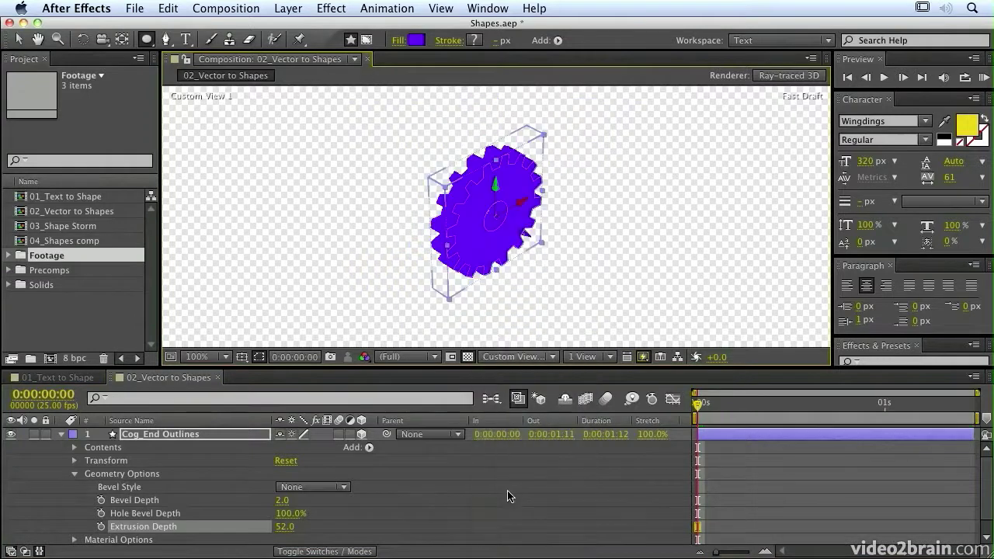
drag(280, 527, 300, 527)
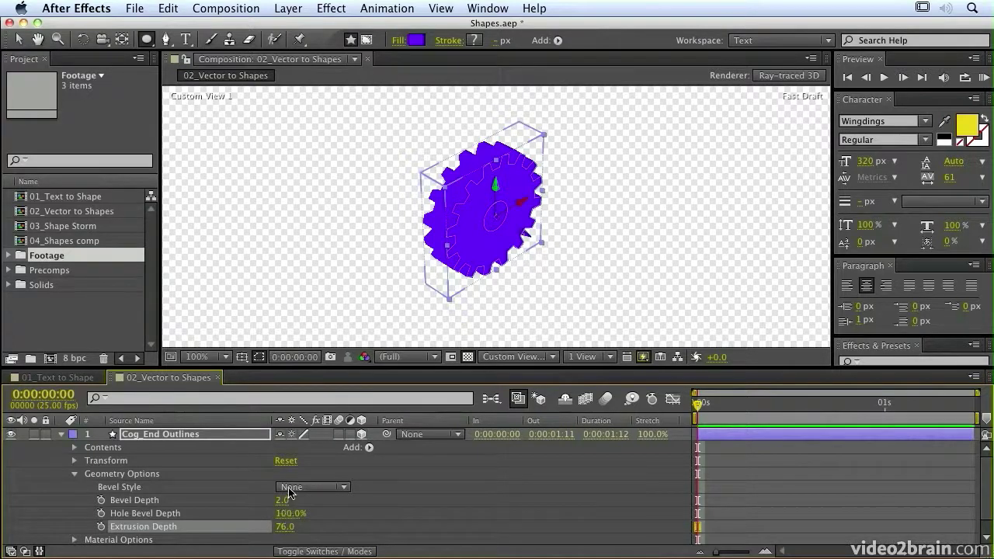
Give the cog a Concave bevel with a bevel depth of 6.2.
click(295, 487)
click(309, 529)
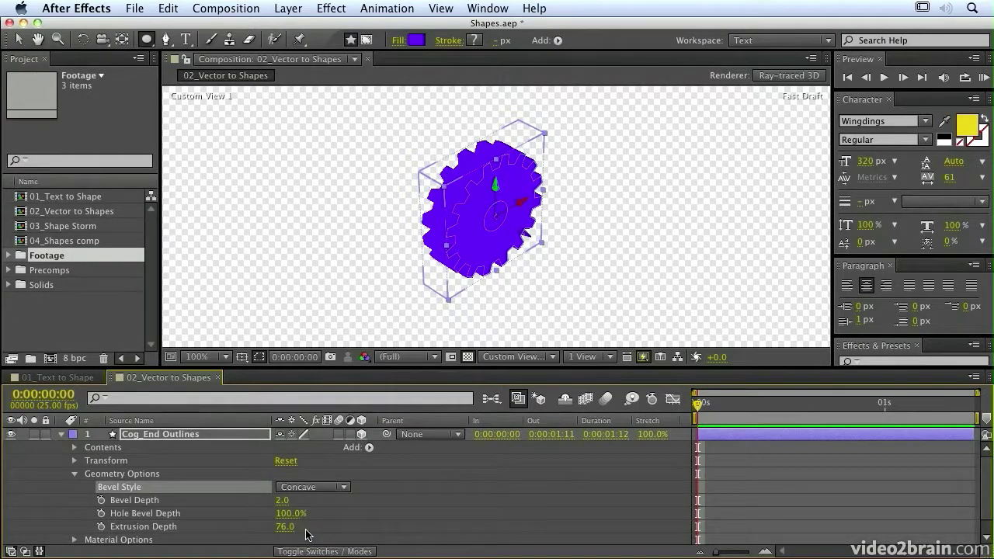
drag(281, 500, 263, 6)
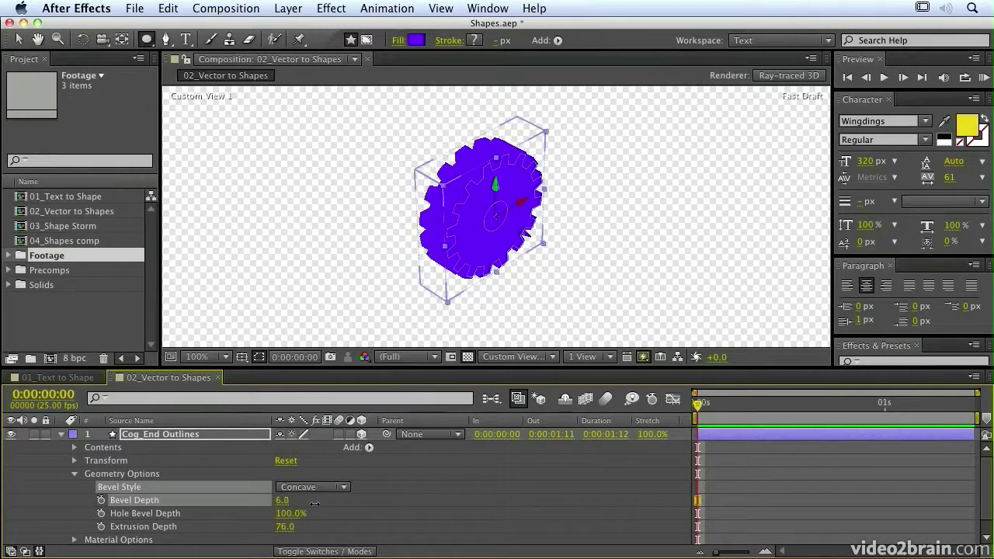
Add a Spot light, Light 1, and position it above and right of the cog.
click(288, 8)
mouse_move(295, 27)
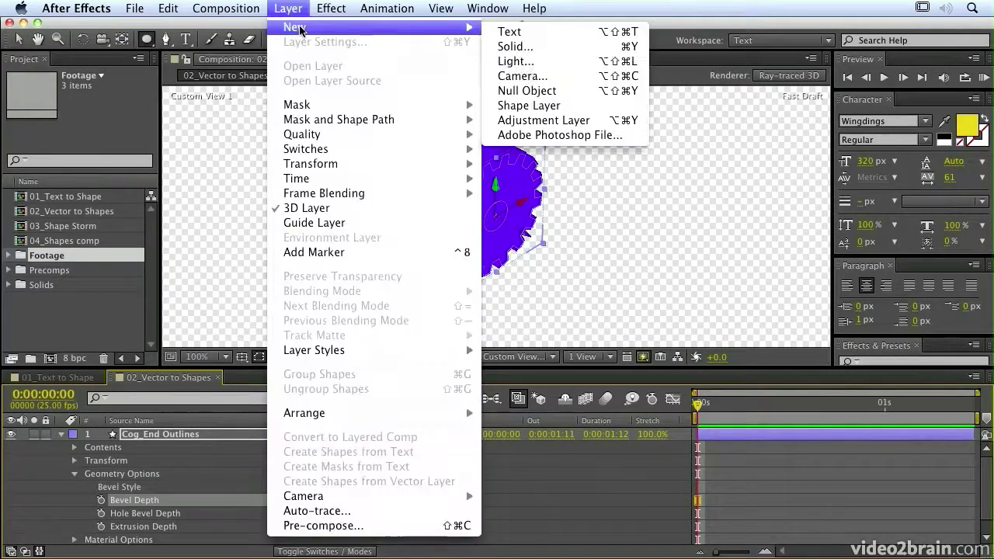
click(516, 61)
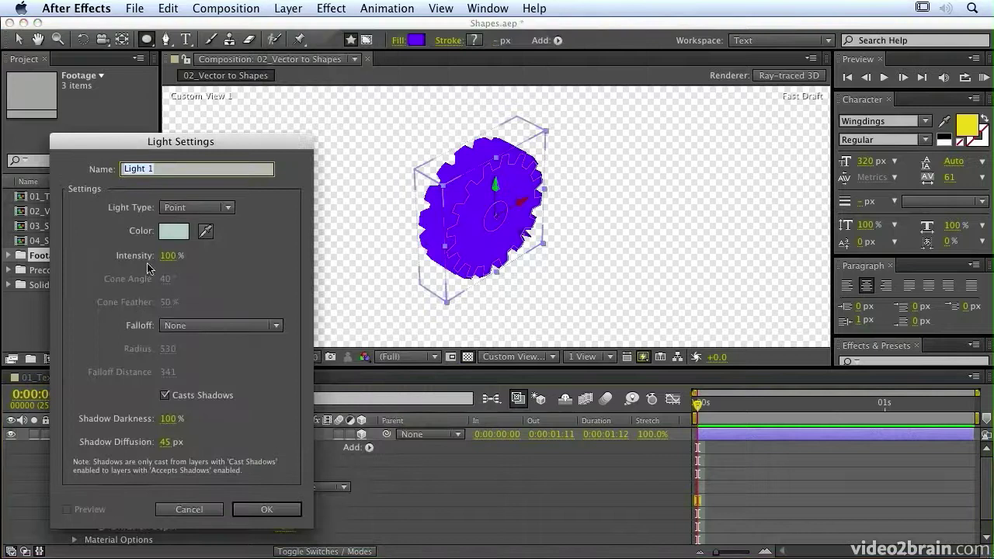
click(201, 208)
click(198, 237)
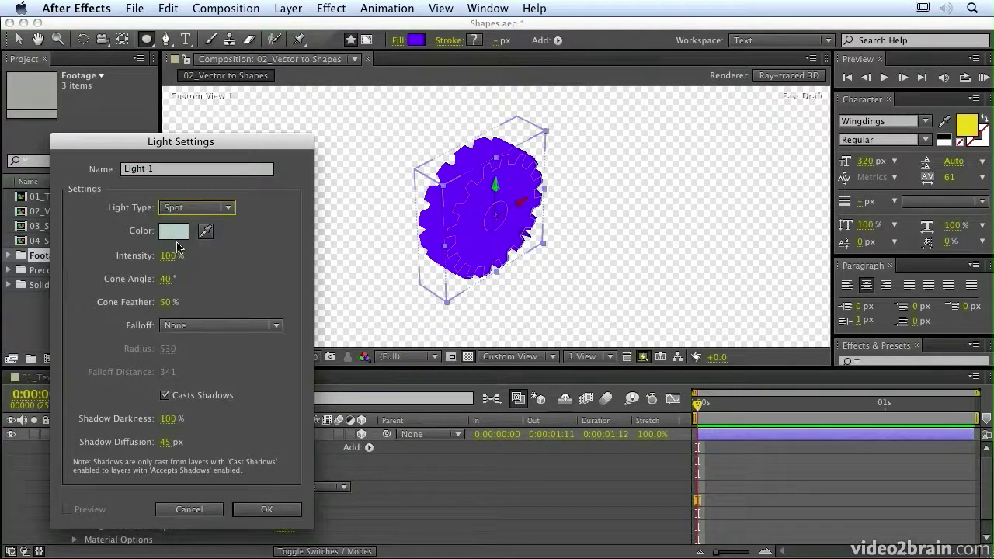
click(267, 509)
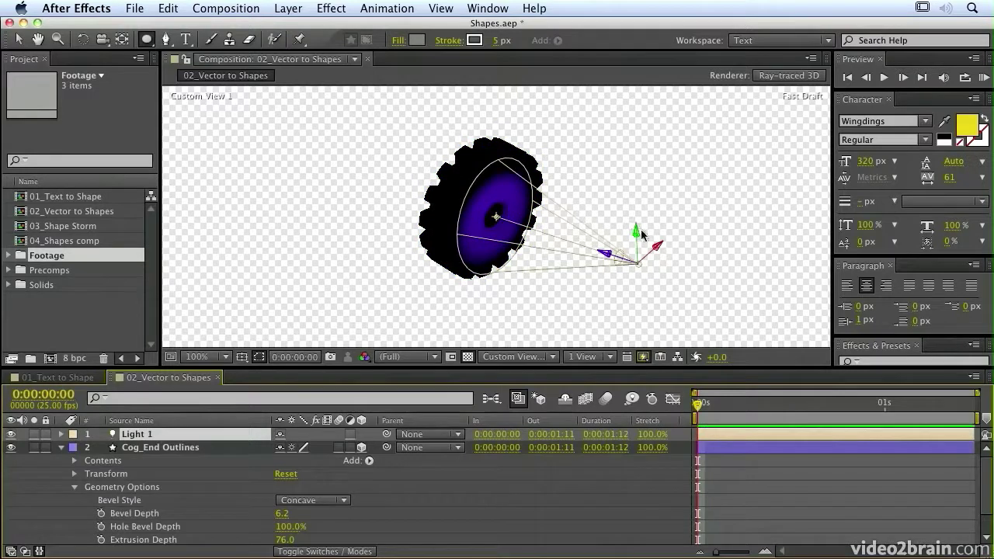
drag(636, 235, 615, 180)
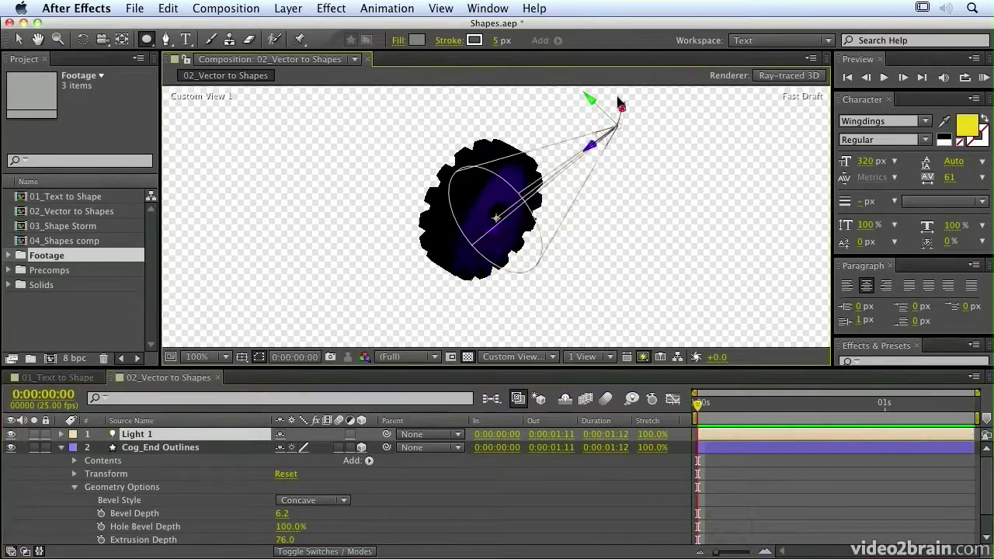